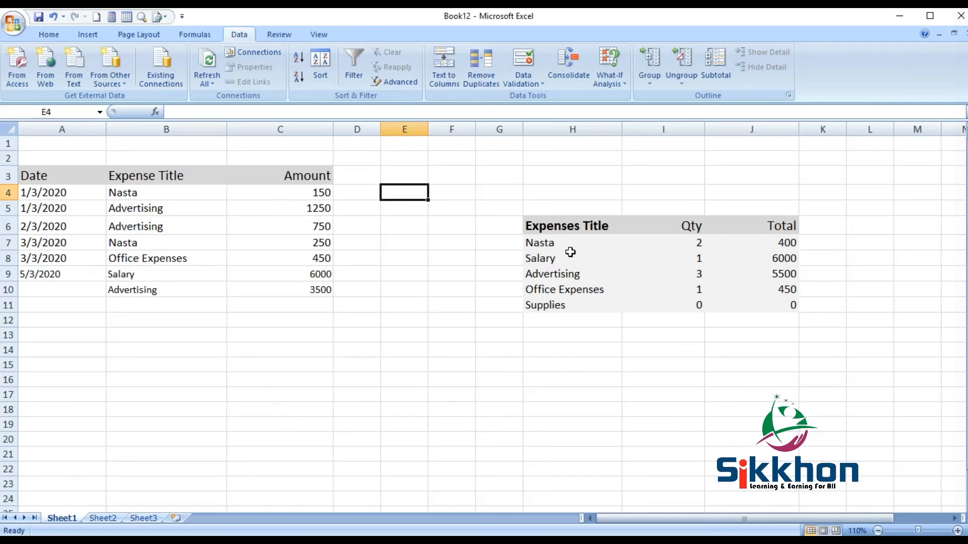
Step: Review the expense titles, quantities and totals in the summary table in H6:J11
click(519, 203)
drag(520, 203, 808, 337)
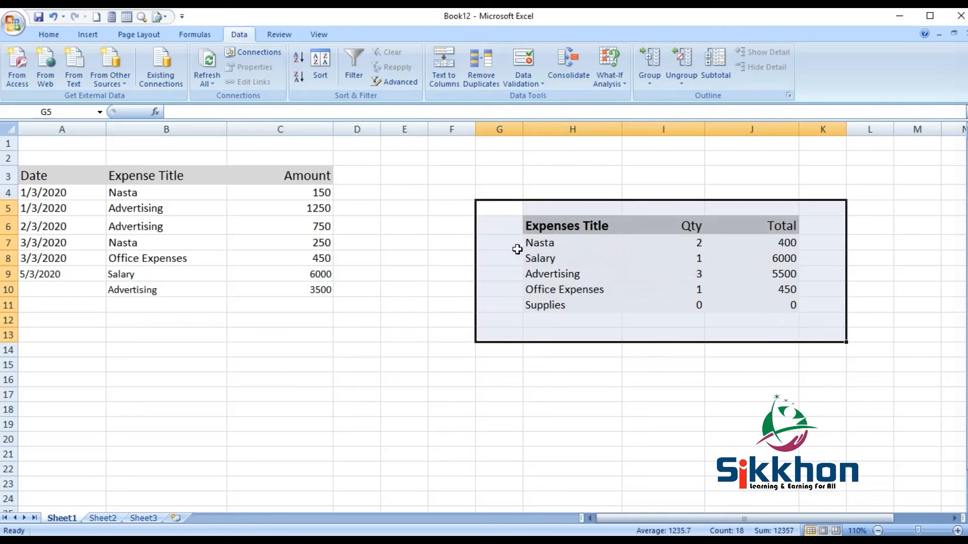
click(584, 175)
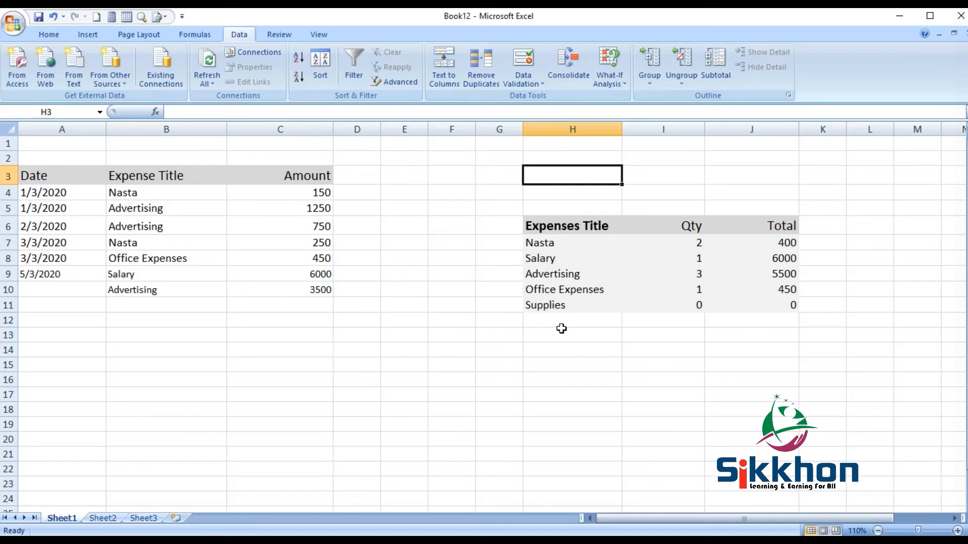
click(555, 295)
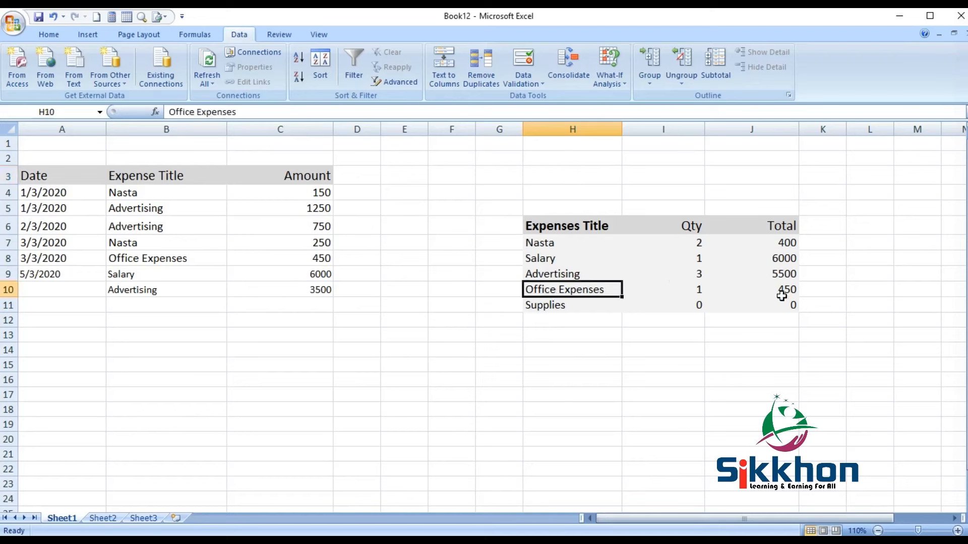
click(575, 277)
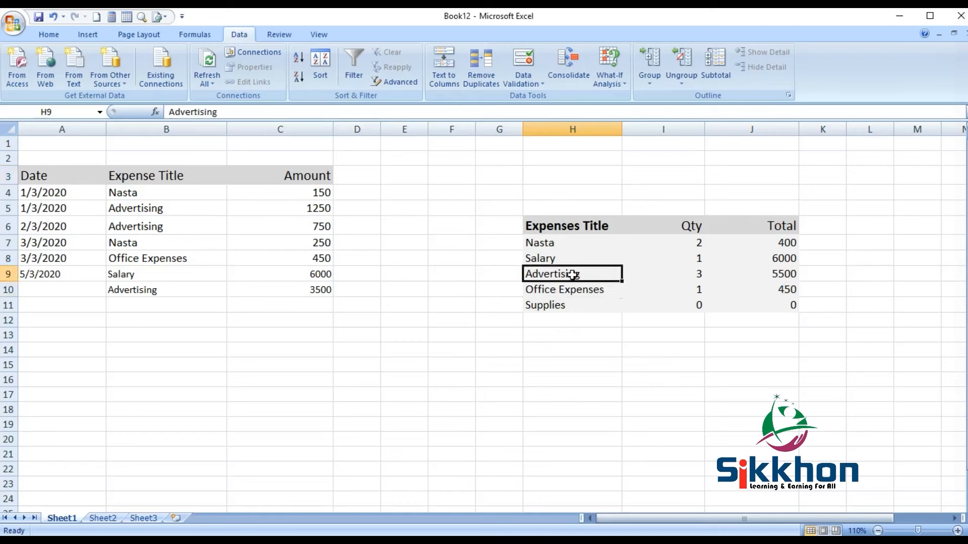
click(574, 259)
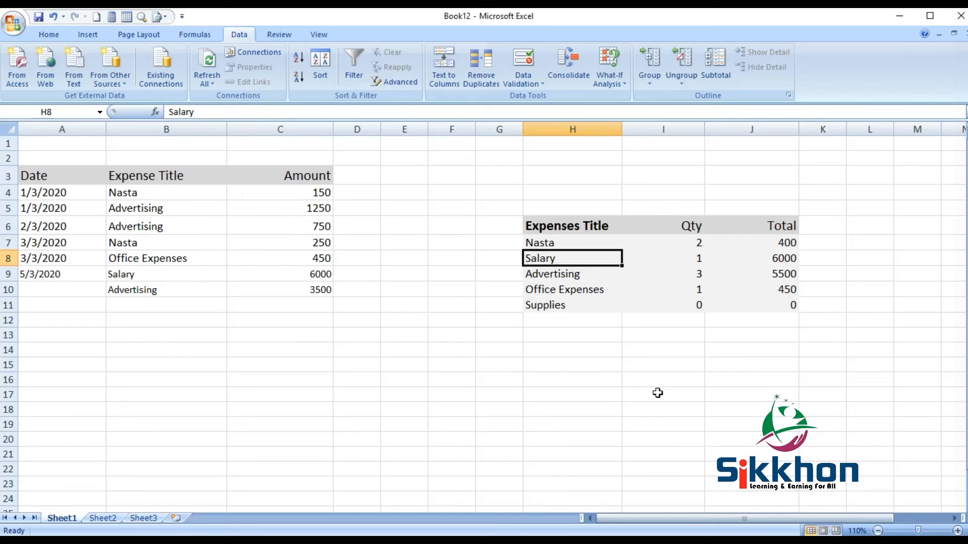
Step: Add a Salary expense of 5000 in row 11 of the expense list and check the Salary total's formula
click(131, 306)
click(233, 306)
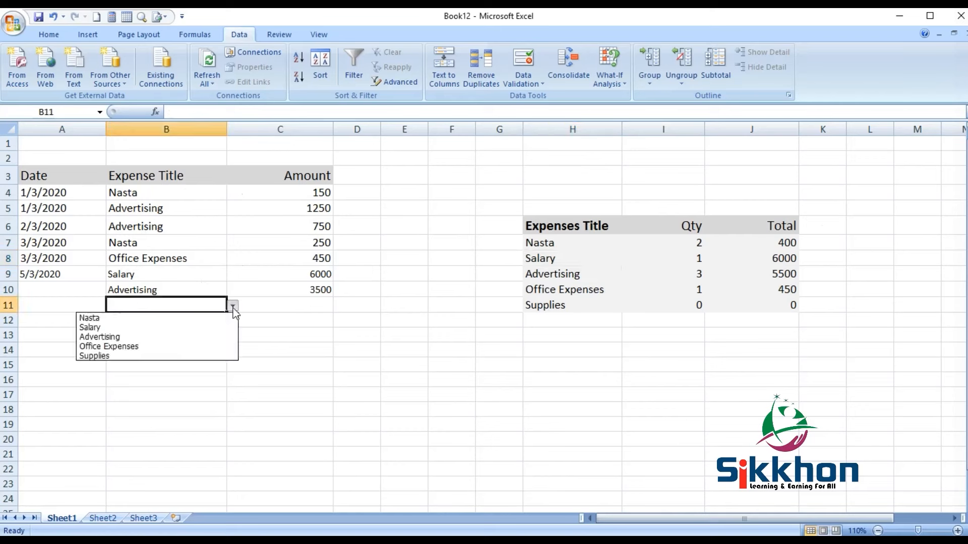
click(150, 328)
click(279, 305)
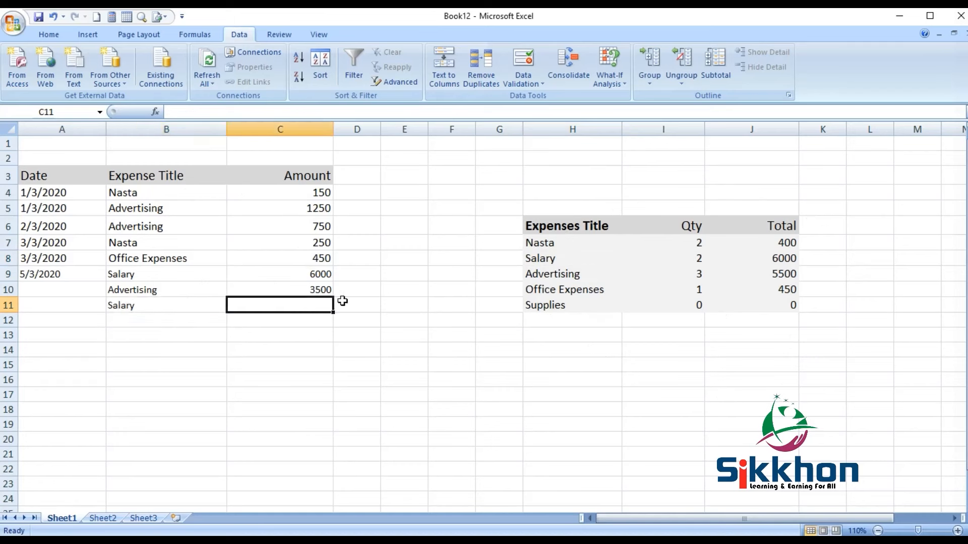
text(5000)
key(Return)
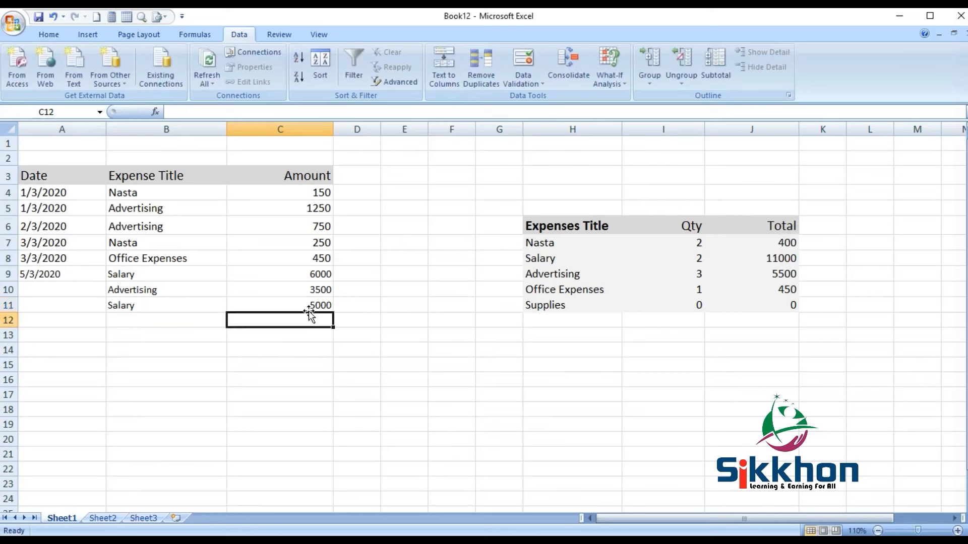
click(778, 259)
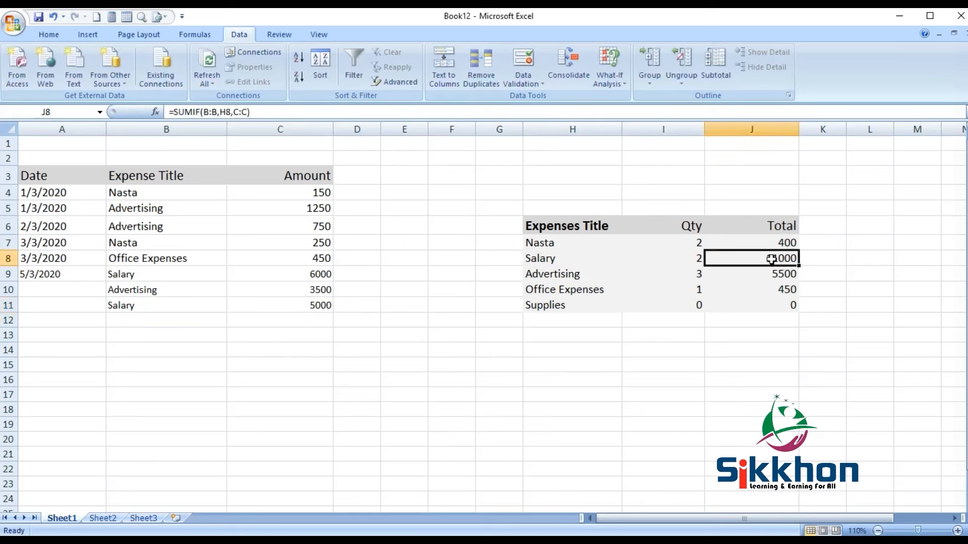
Step: Create a new blank workbook
click(12, 22)
click(40, 47)
double_click(272, 84)
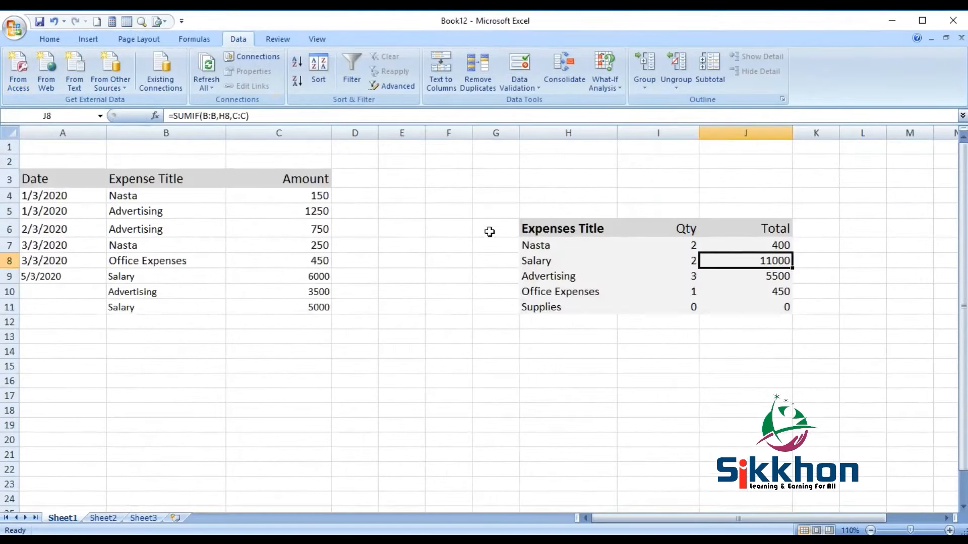
Step: Copy the expense summary table H6:J11 from Book12 and paste it at K6 of Sheet1 in Book20
drag(534, 229, 745, 309)
key(ctrl+c)
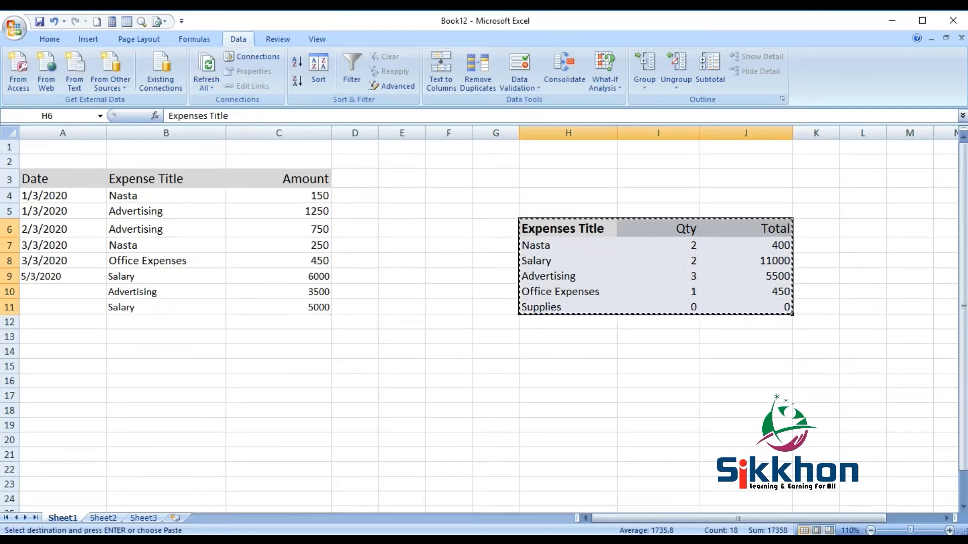
click(108, 540)
click(109, 530)
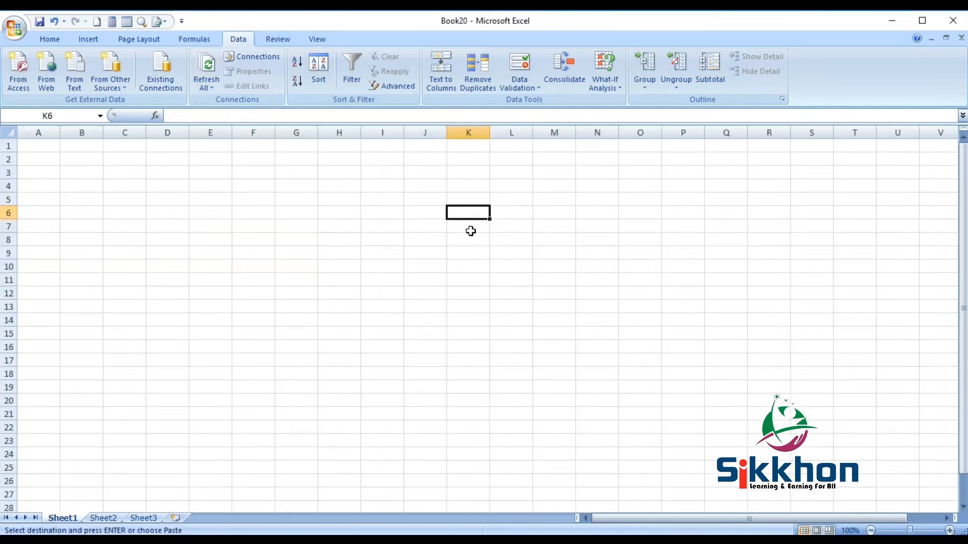
drag(470, 214, 618, 295)
key(ctrl+v)
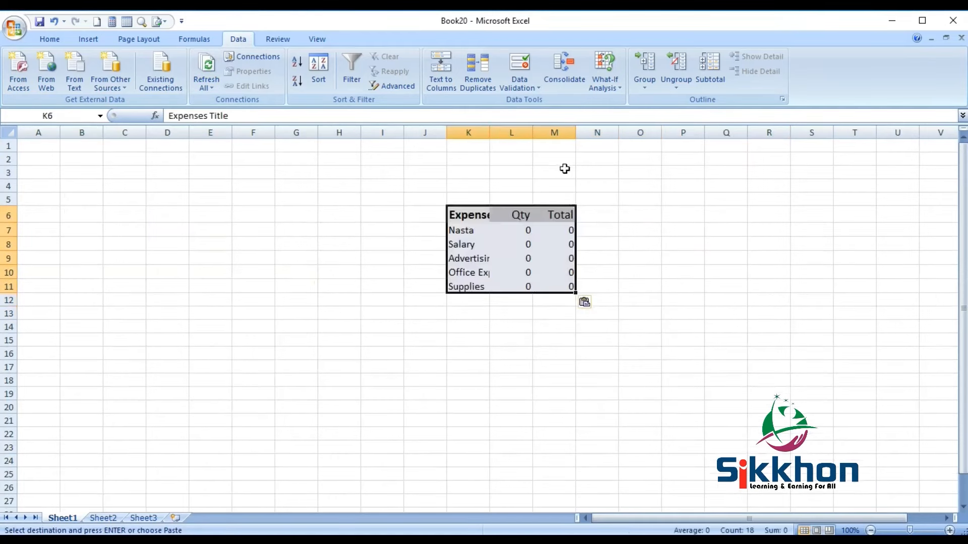
Step: Widen columns K, L and M so the pasted summary table's titles fit
drag(571, 138, 678, 138)
drag(489, 135, 602, 136)
drag(519, 129, 550, 130)
drag(633, 130, 620, 130)
click(492, 212)
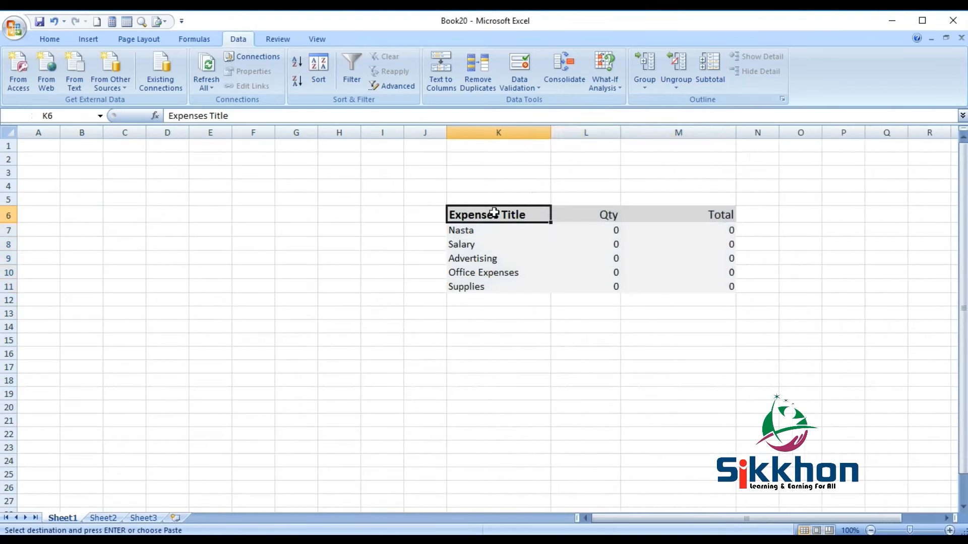
click(598, 213)
click(467, 228)
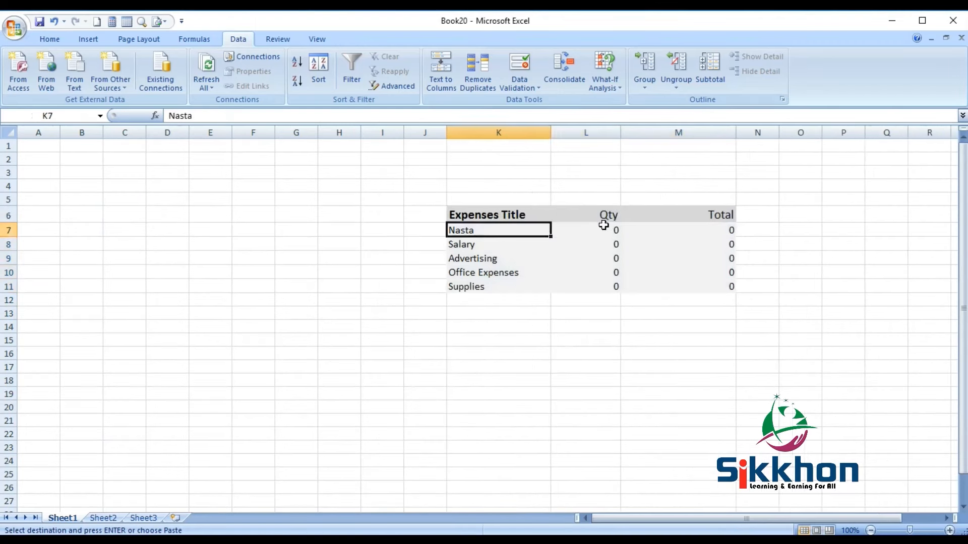
click(717, 229)
Step: Clear the COUNTIF formulas from the Qty cells L7:L11
click(611, 229)
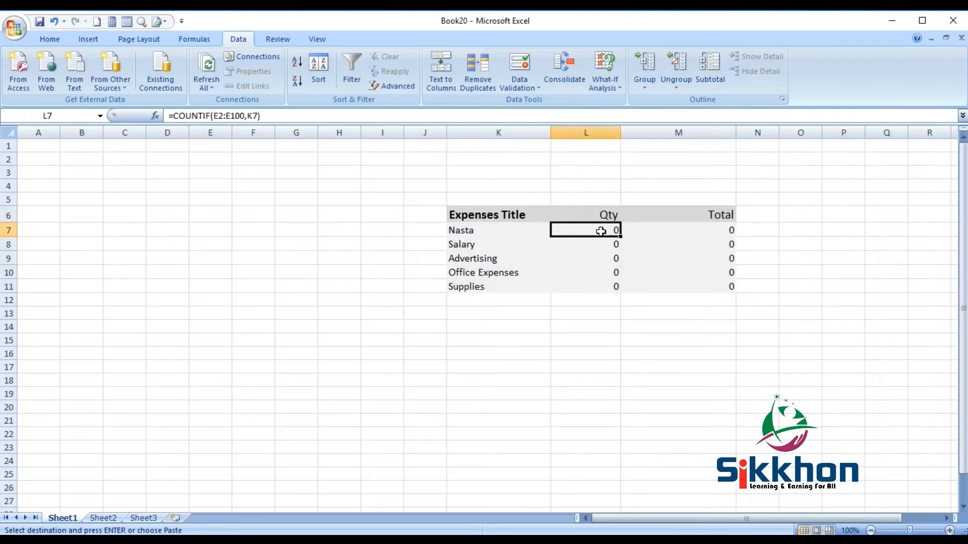
triple_click(297, 115)
key(BackSpace)
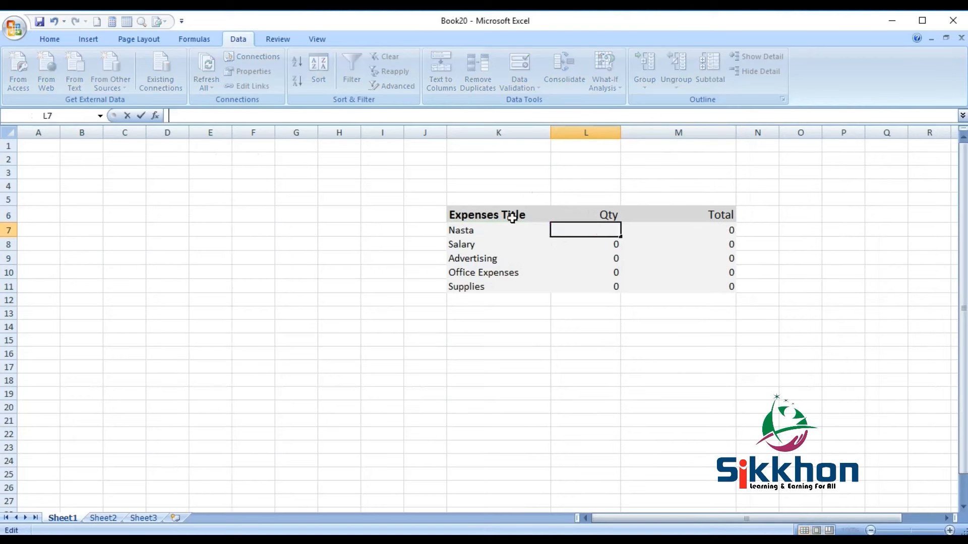
click(669, 243)
click(620, 235)
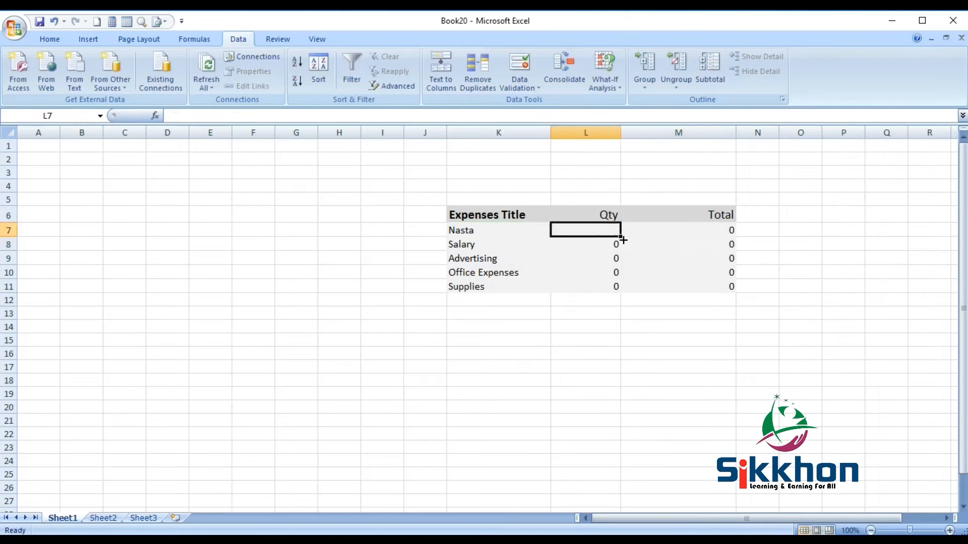
drag(621, 238, 619, 292)
Step: Clear the SUMIF formulas from the Total cells M7:M11
click(694, 230)
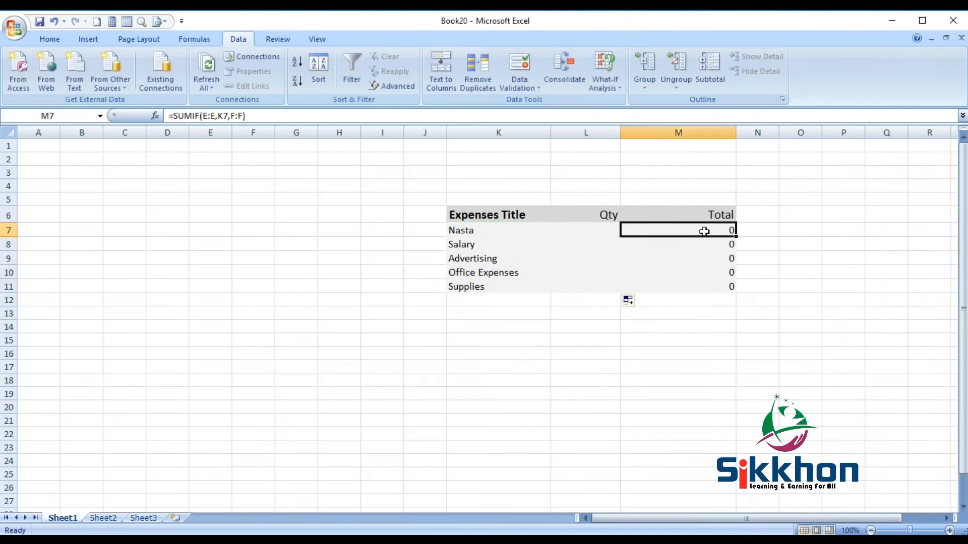
triple_click(237, 117)
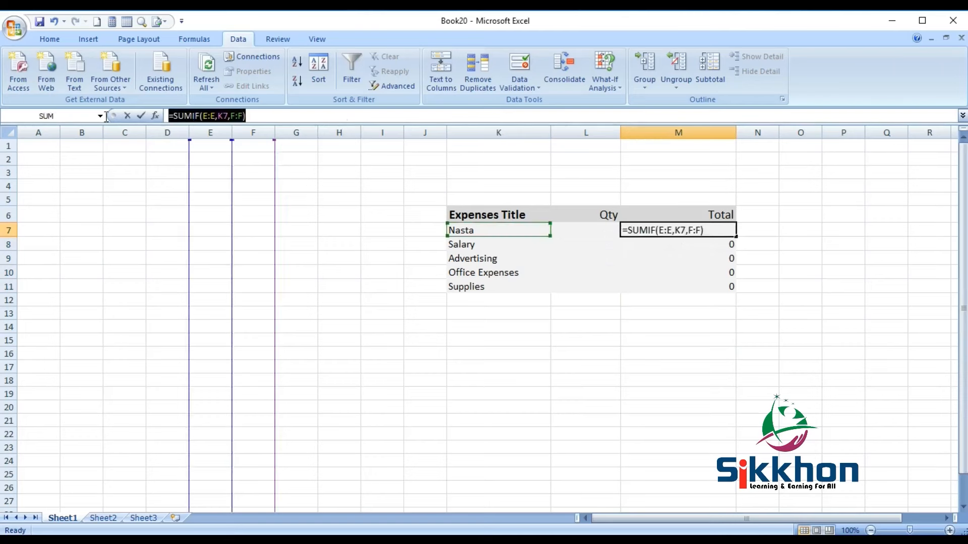
key(BackSpace)
click(696, 257)
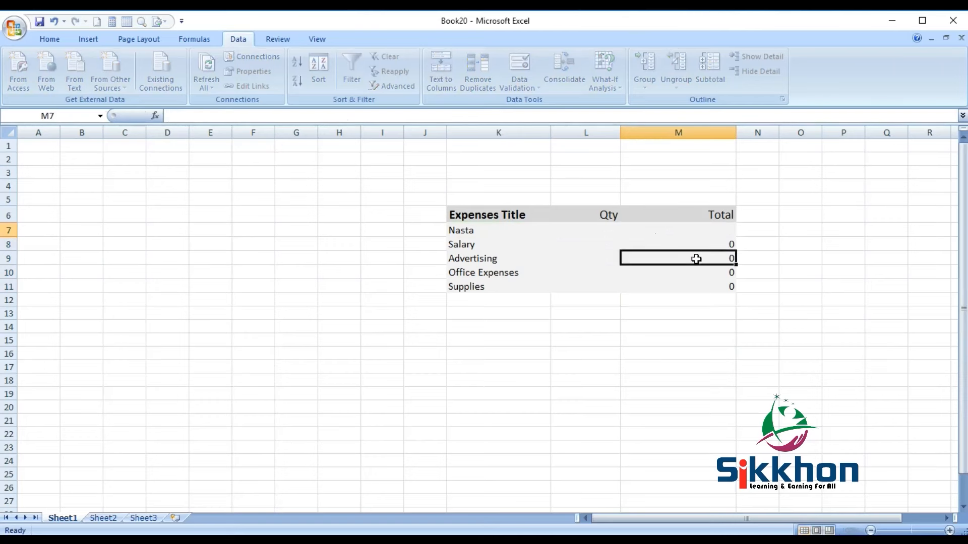
click(730, 229)
drag(738, 237, 732, 288)
click(661, 249)
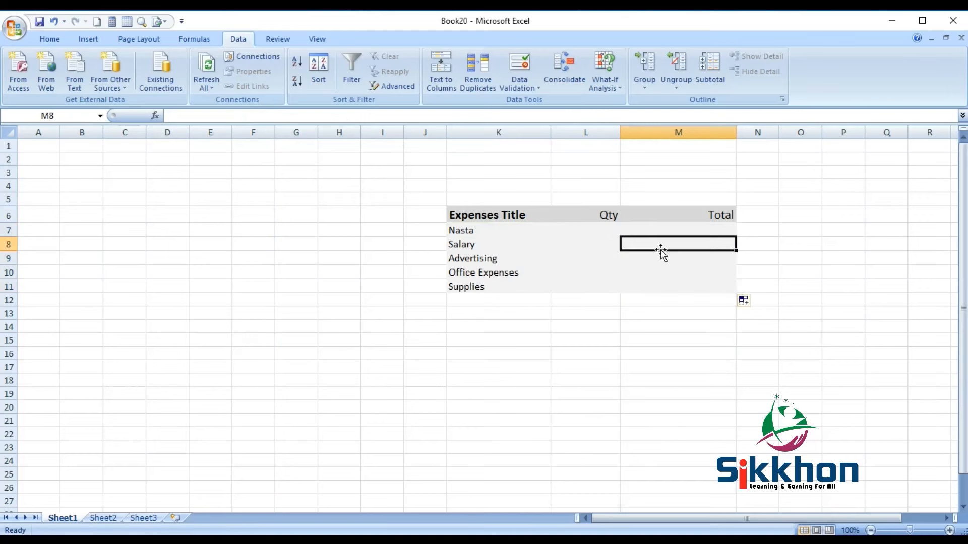
key(Delete)
click(472, 304)
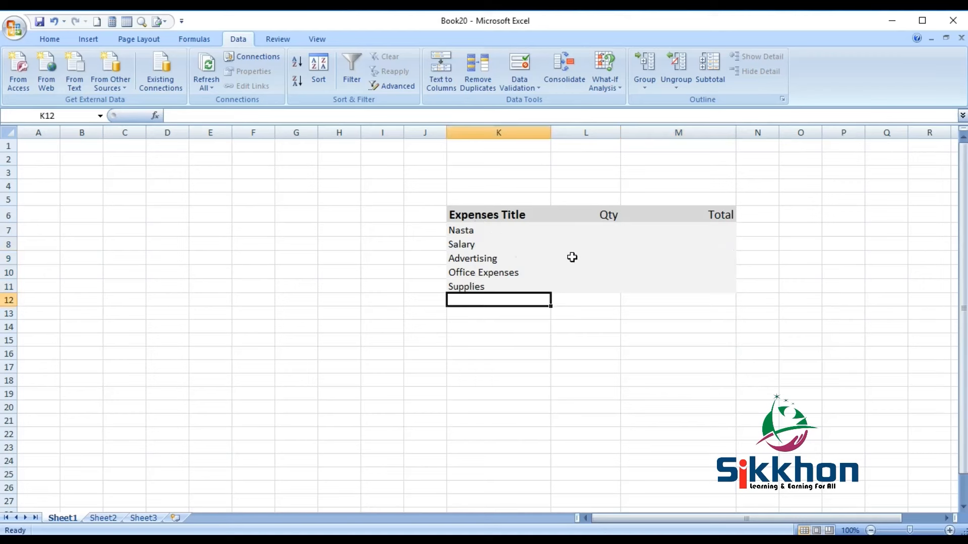
Step: Widen column J and slightly narrow columns K, L and M of the summary table
click(49, 189)
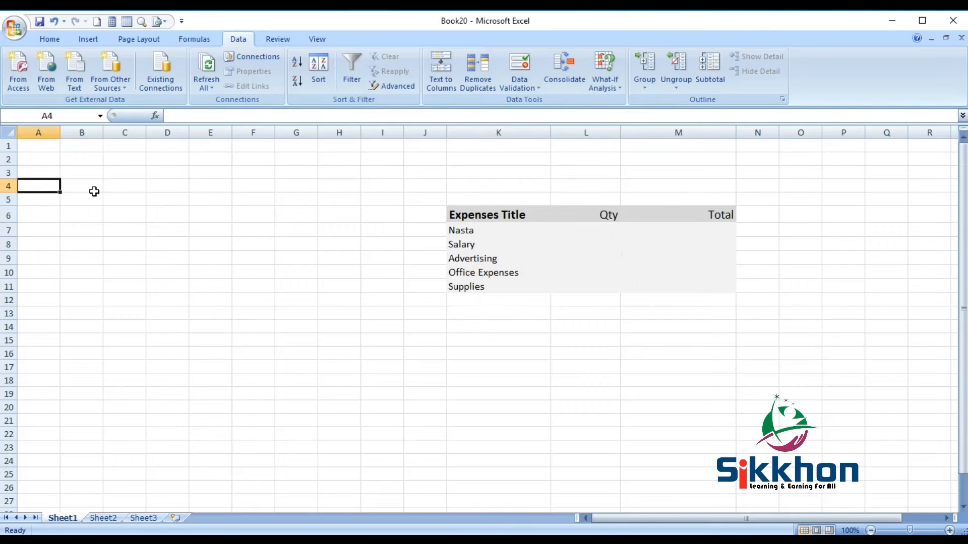
drag(447, 133, 474, 134)
drag(578, 134, 568, 133)
drag(643, 132, 626, 133)
drag(741, 133, 728, 133)
click(72, 190)
click(150, 191)
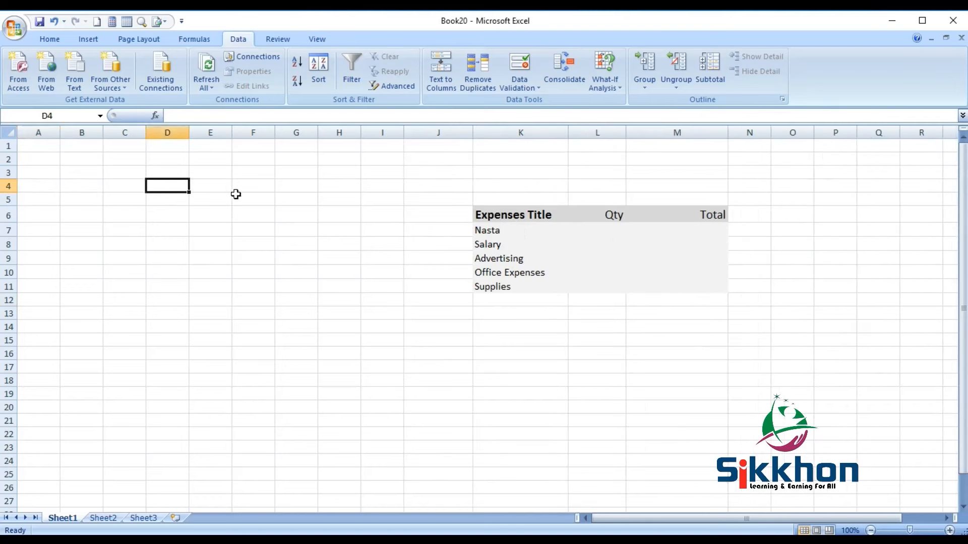
Step: Enter the expense list headers Date, Title and Amount in cells A4, B4 and C4
double_click(45, 189)
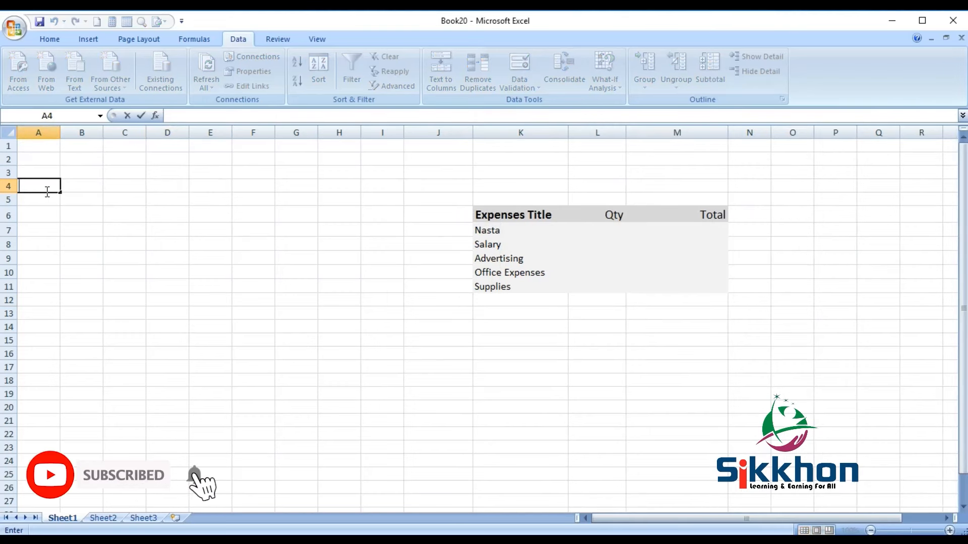
text(Data)
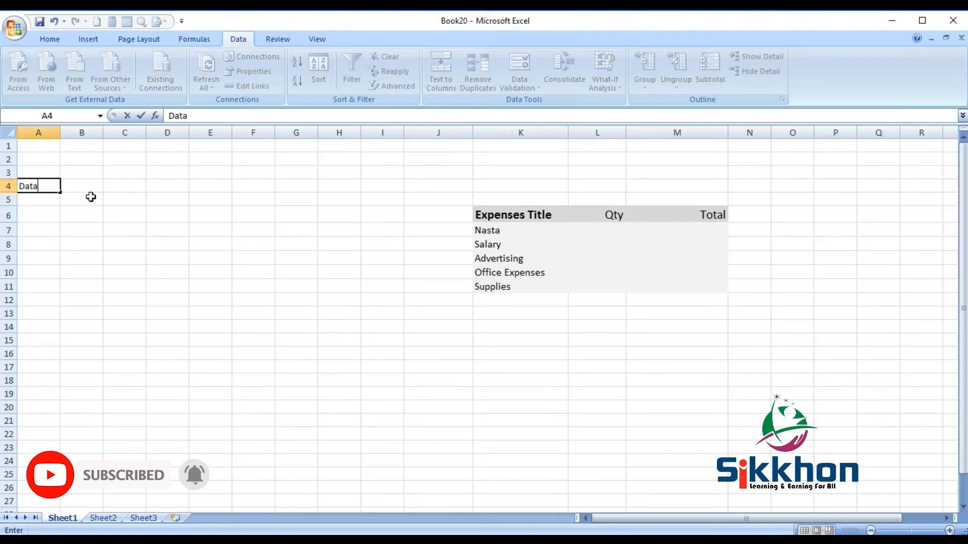
key(BackSpace)
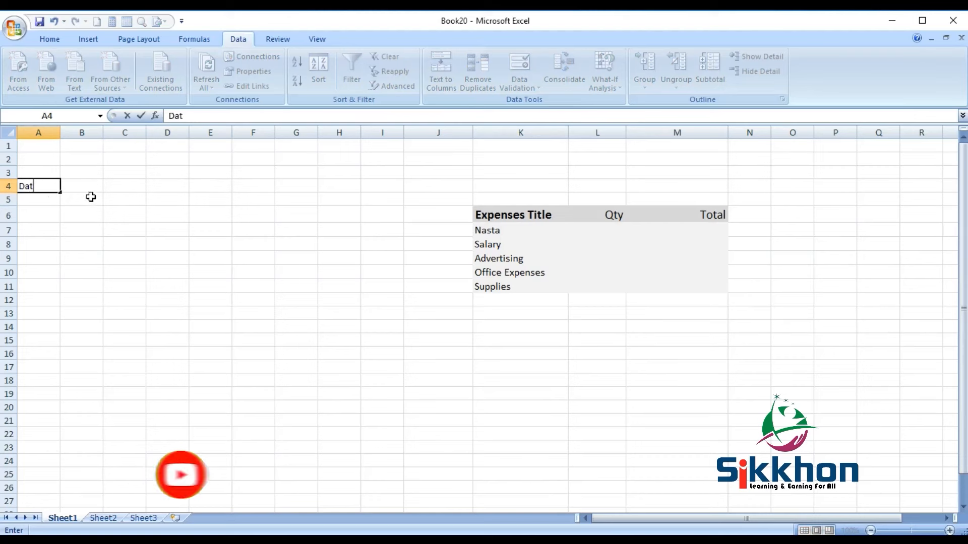
text(e)
key(Tab)
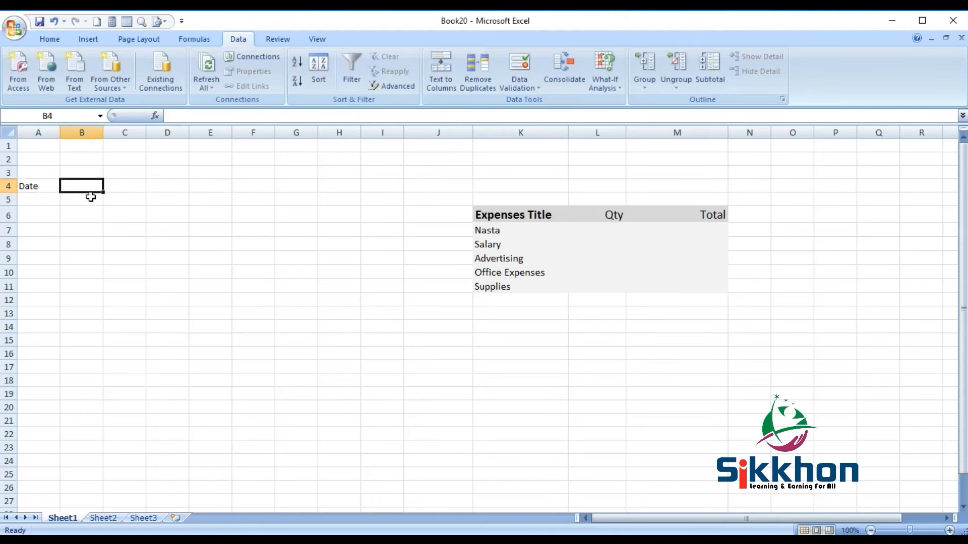
text(Title)
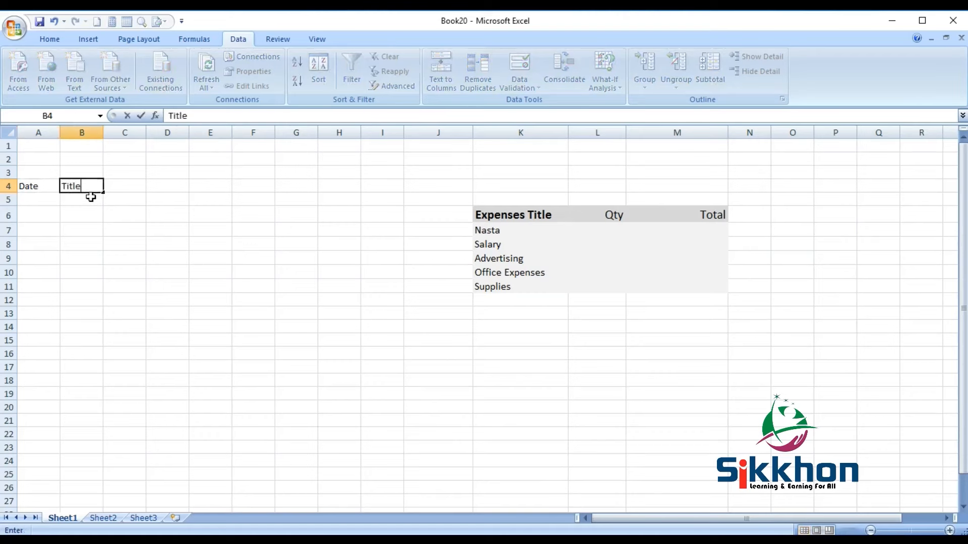
key(Tab)
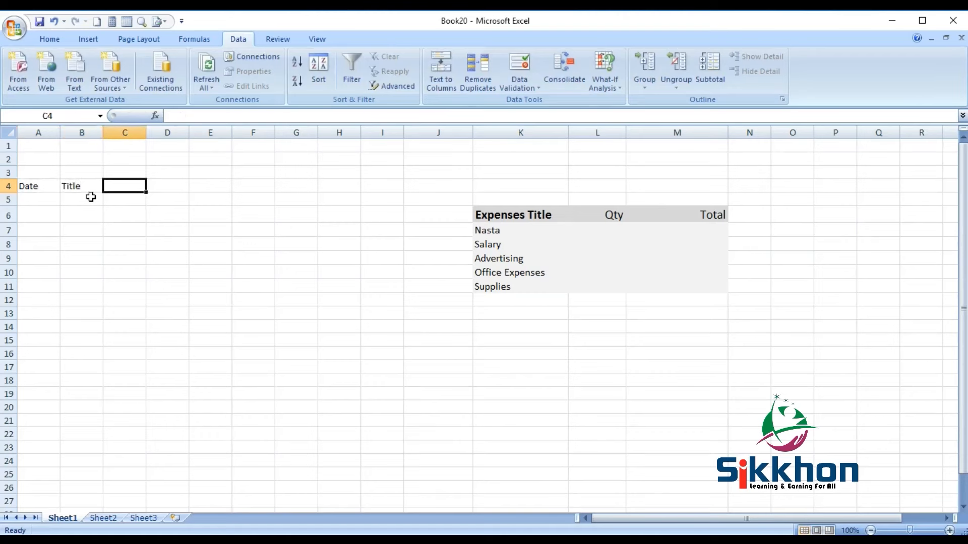
text(Amount)
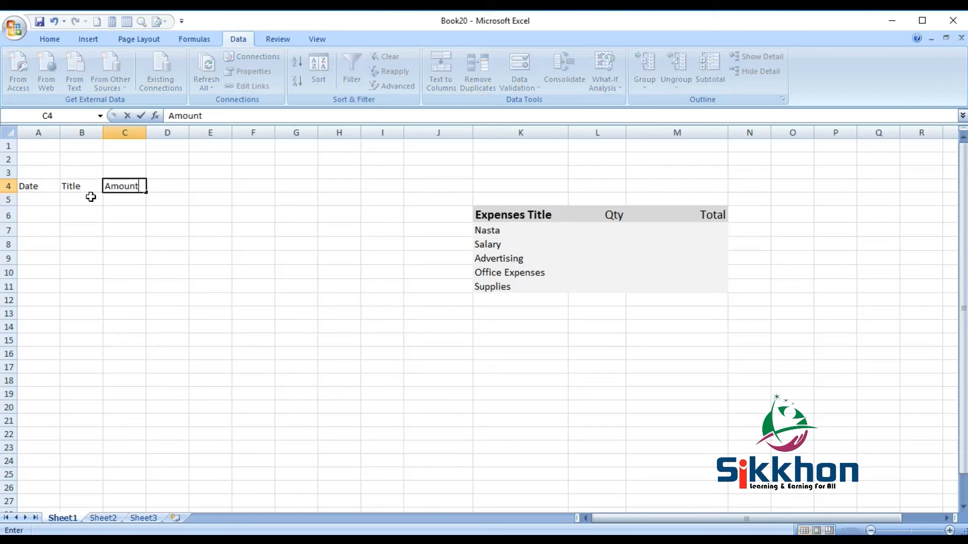
Step: Widen columns A, B and C of the new expense list, making Amount the widest
click(124, 133)
drag(103, 133, 237, 134)
drag(60, 133, 77, 134)
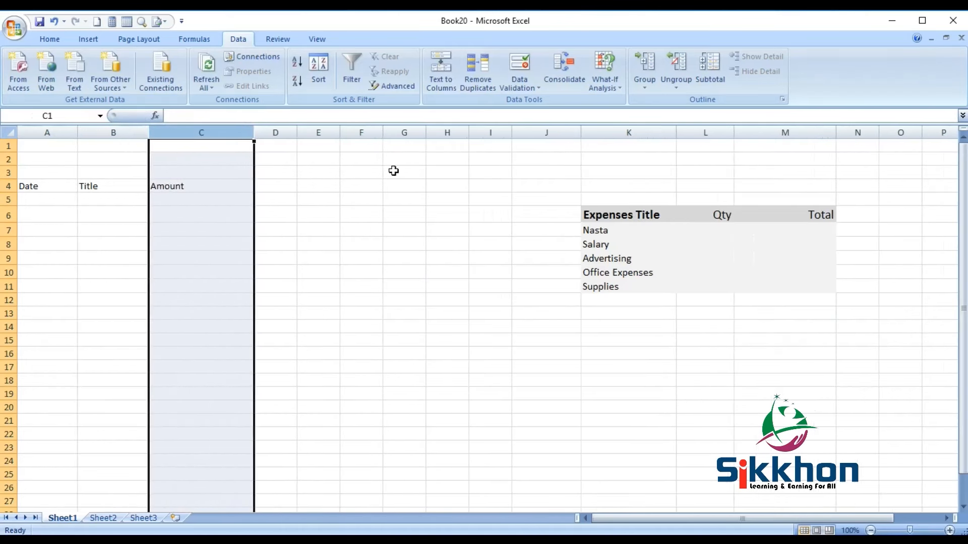
click(429, 201)
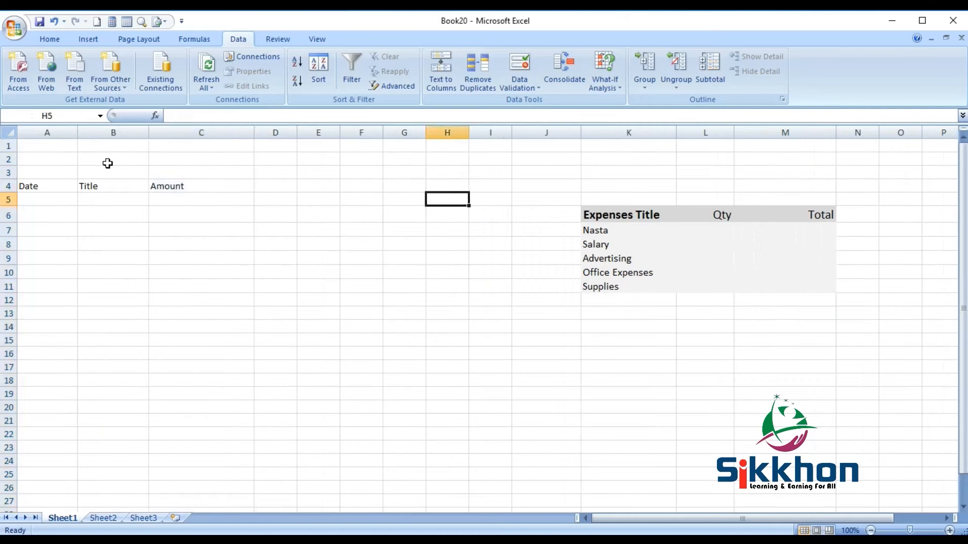
drag(148, 133, 168, 134)
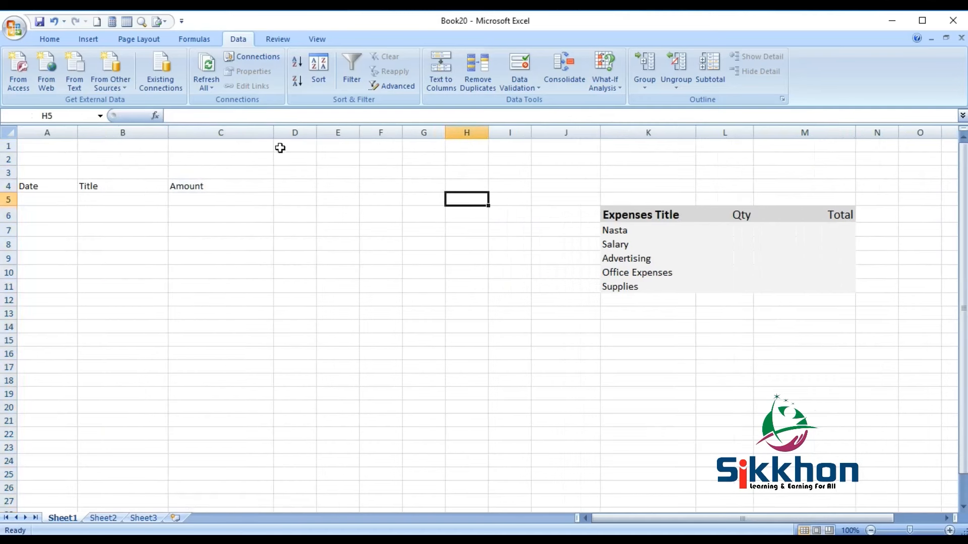
Step: Narrow column C slightly and right-align the whole Amount column
drag(273, 134, 264, 134)
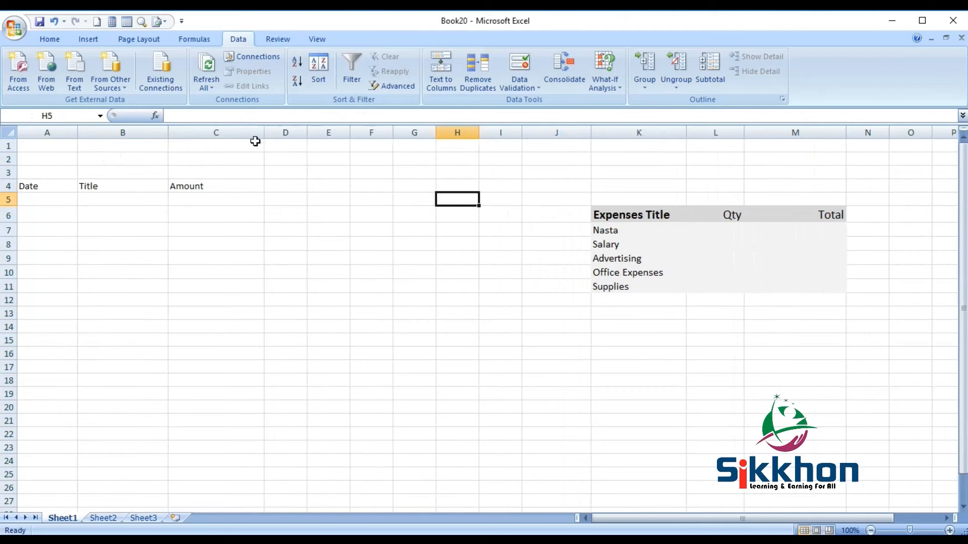
click(226, 133)
click(44, 40)
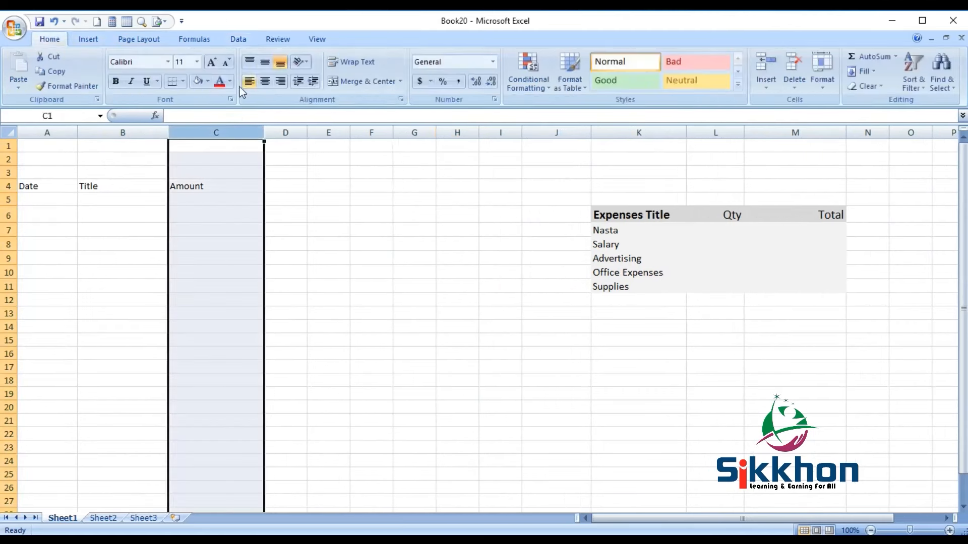
click(280, 81)
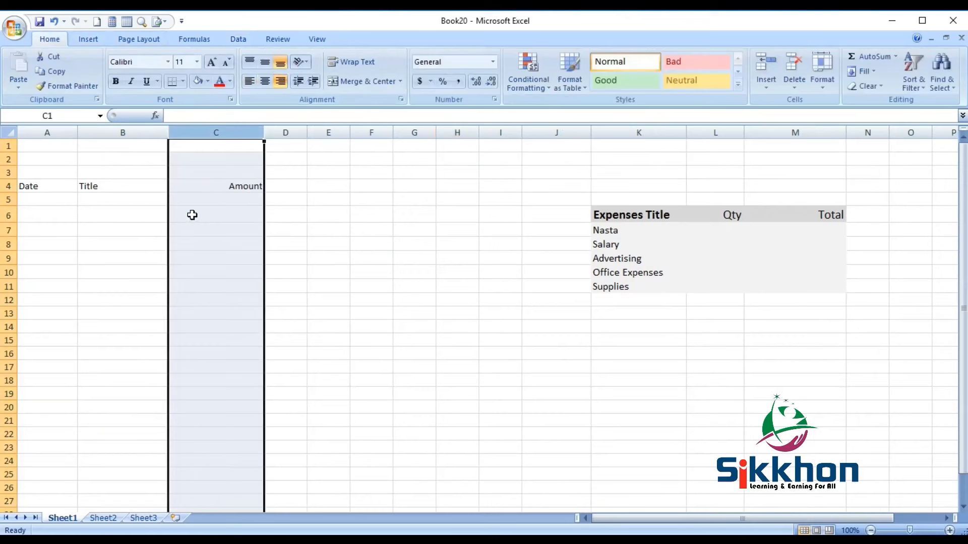
Step: Widen column A, narrow column B slightly and enter the date 1-3-2020 in A5
click(88, 200)
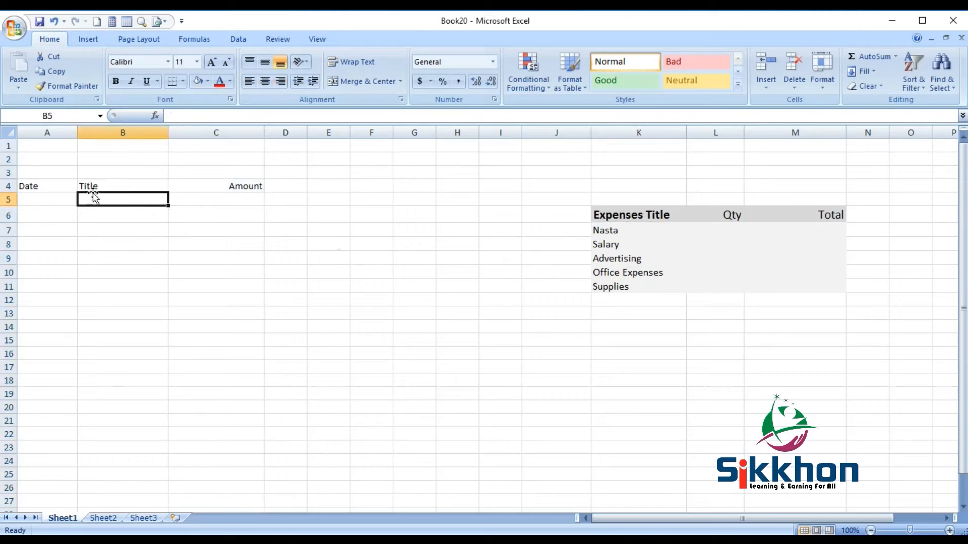
drag(77, 132, 89, 140)
drag(179, 133, 172, 133)
click(71, 200)
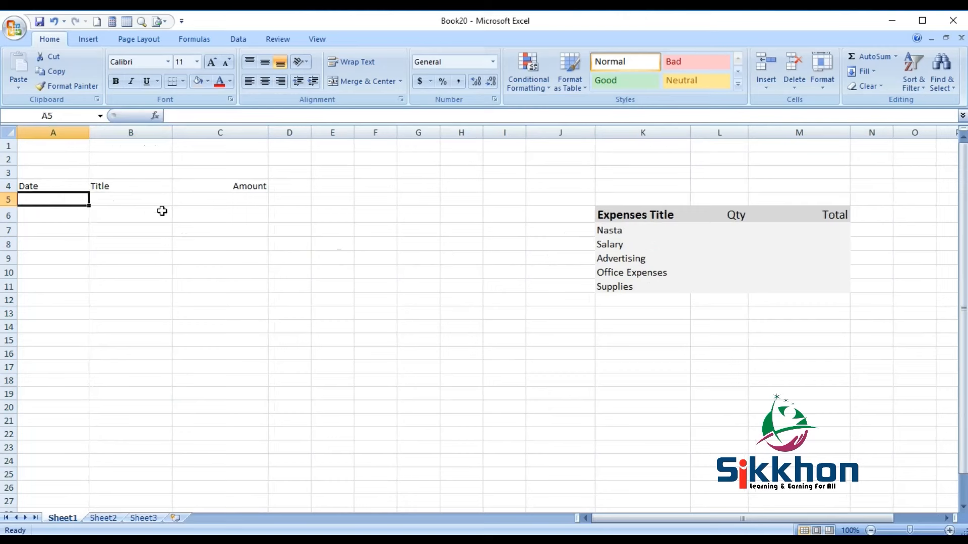
text(1-3-2020)
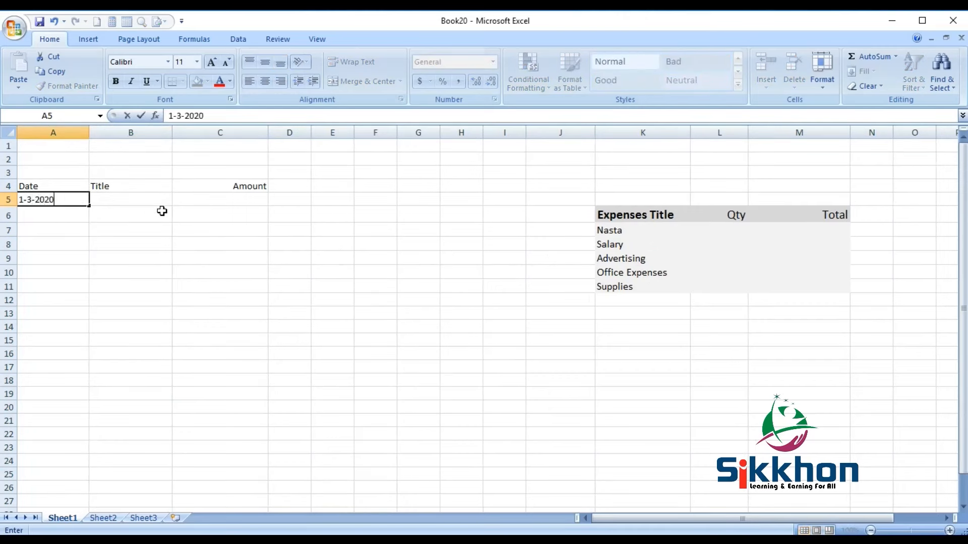
key(Tab)
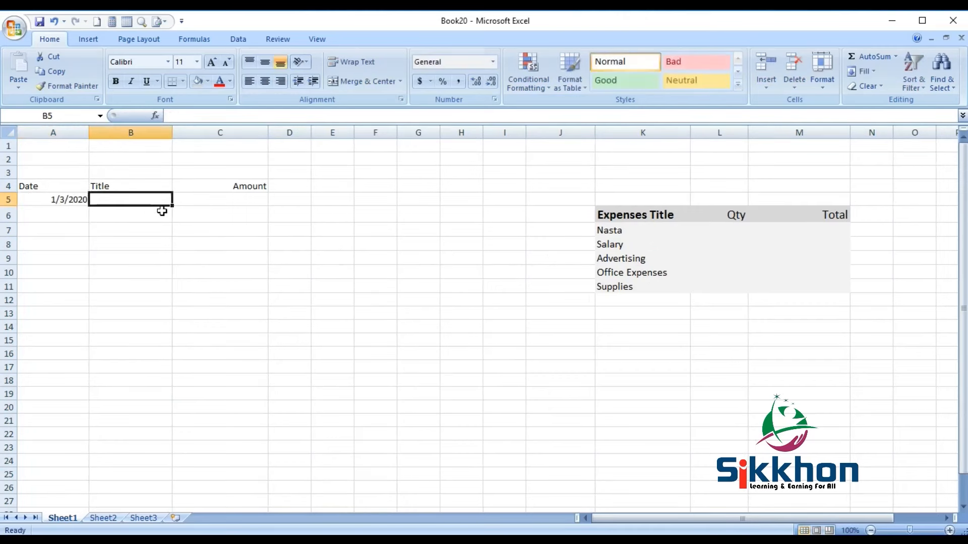
Step: Left-align the whole Date column A
click(59, 205)
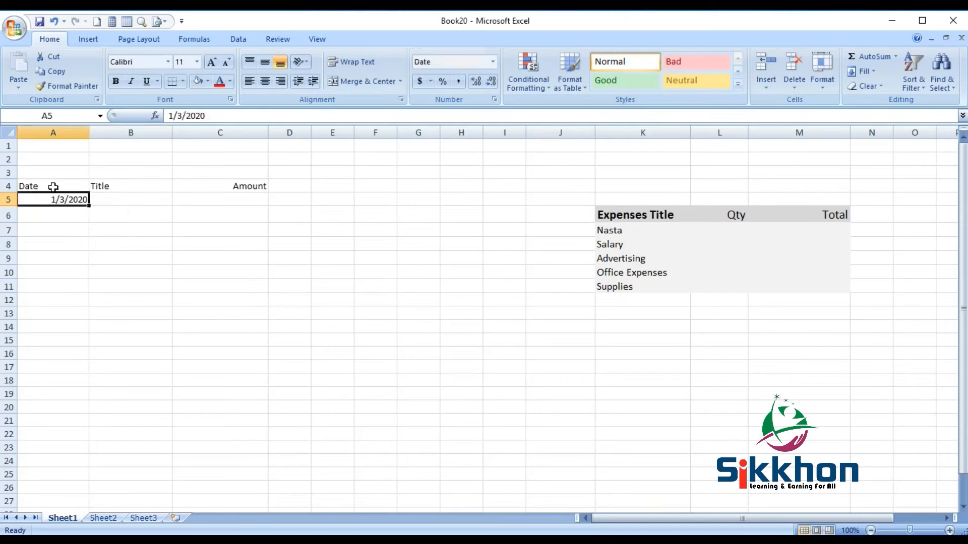
click(53, 133)
click(249, 83)
click(108, 197)
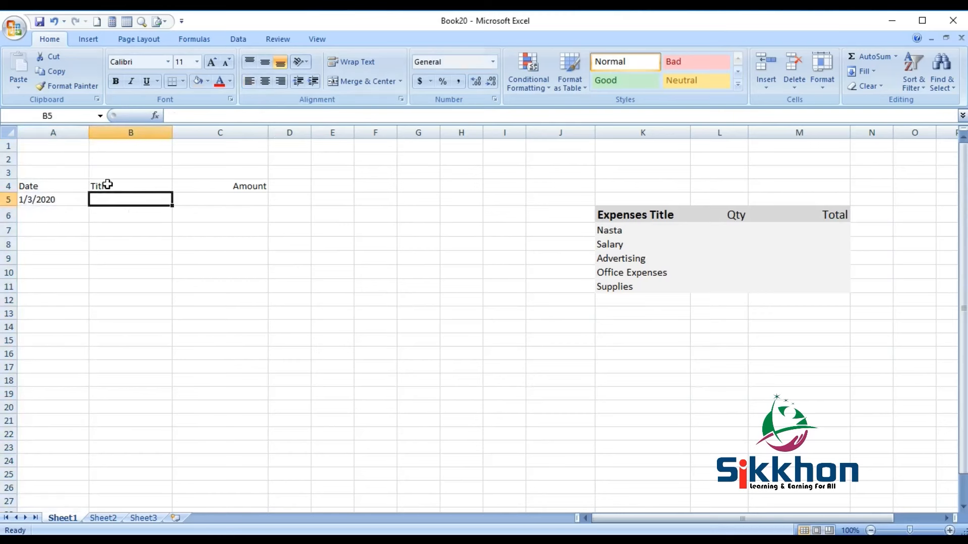
Step: Narrow the Date column A and widen the Title column B slightly
double_click(129, 200)
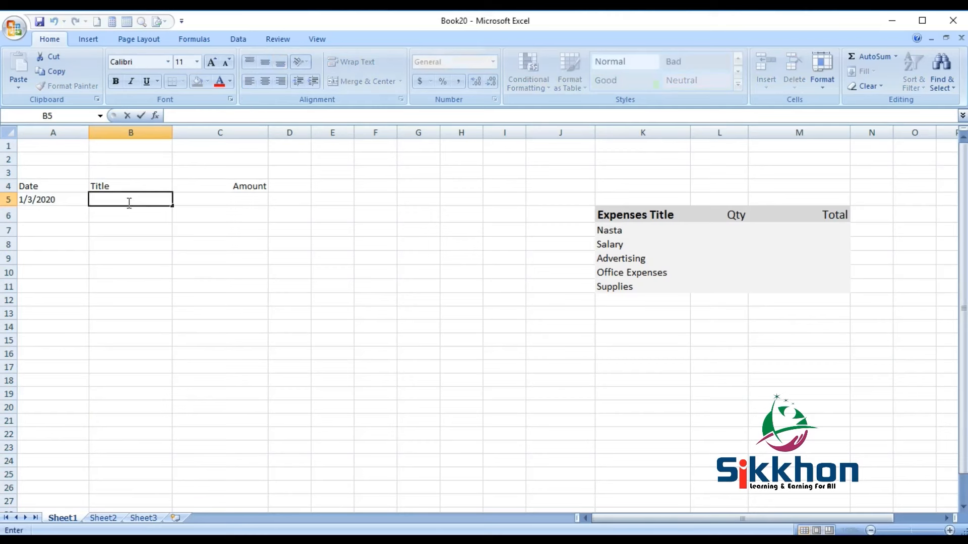
click(629, 232)
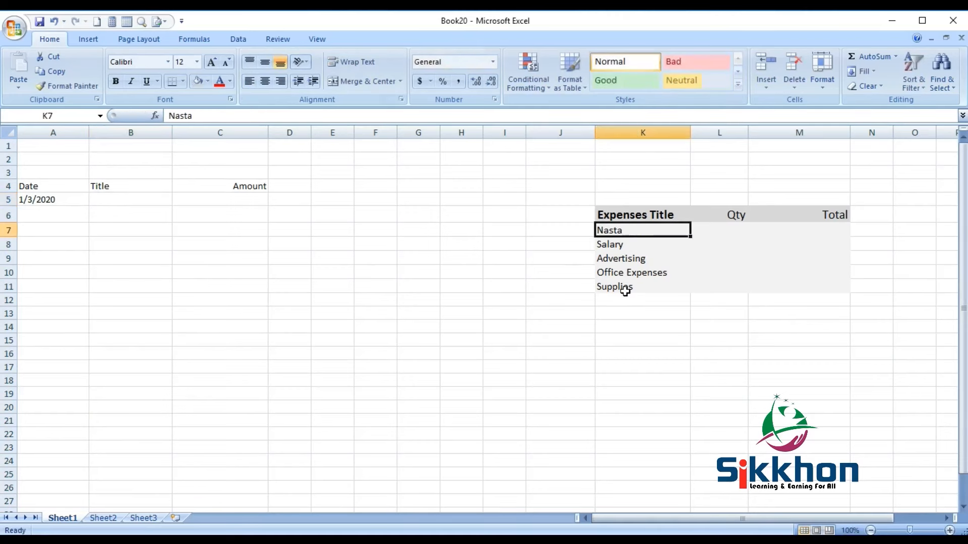
click(144, 197)
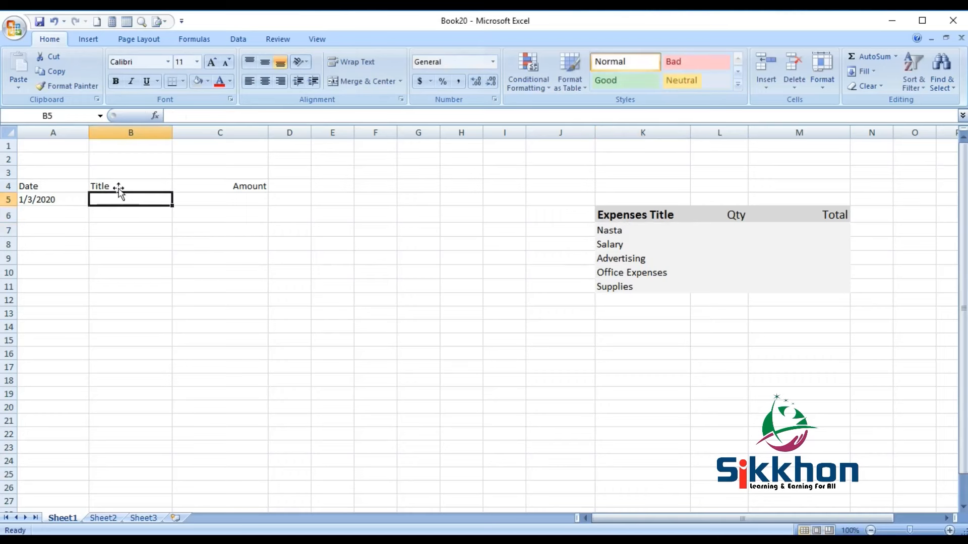
drag(88, 135, 79, 132)
drag(163, 133, 173, 134)
Step: Complete the first expense in row 5 with the title Nasta, matching the summary table, and the amount 550
click(615, 229)
double_click(628, 231)
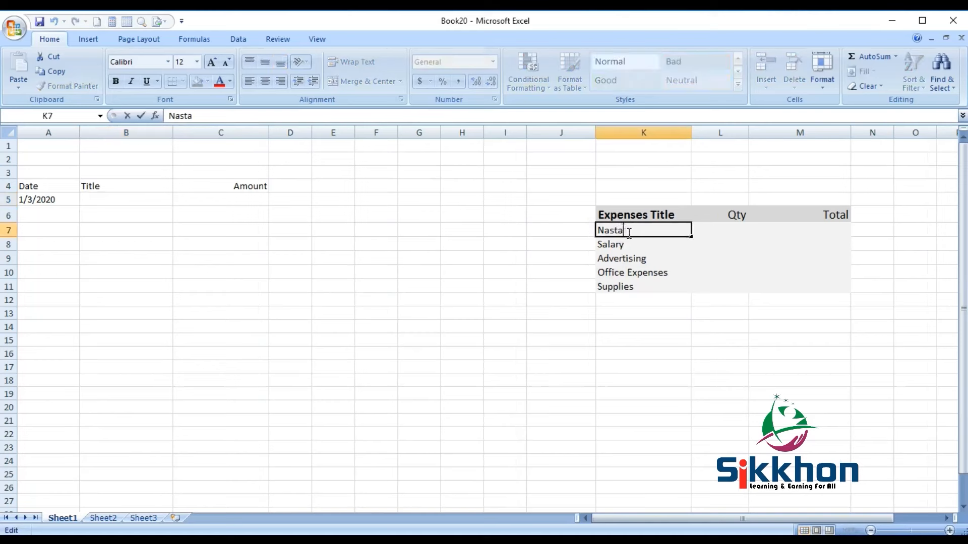
drag(630, 230, 601, 233)
click(124, 199)
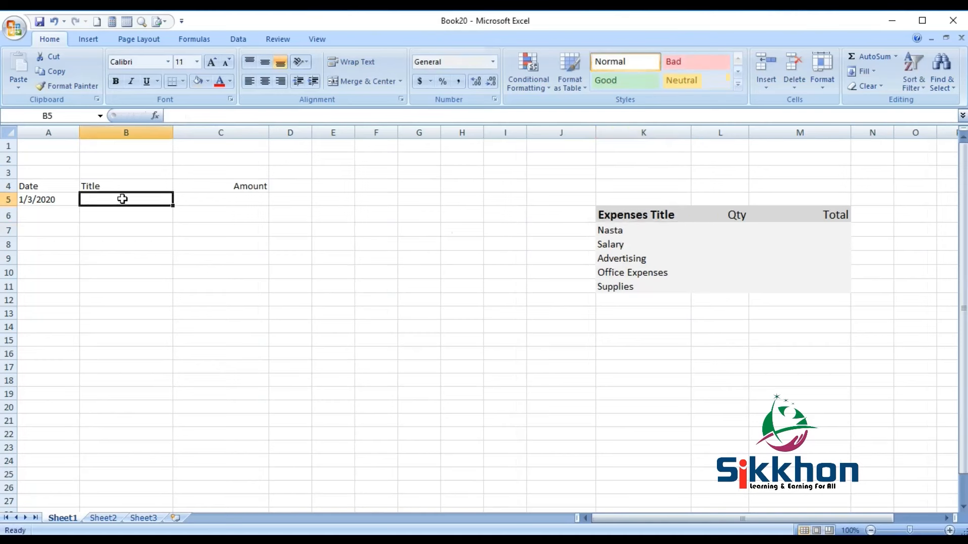
text(Na)
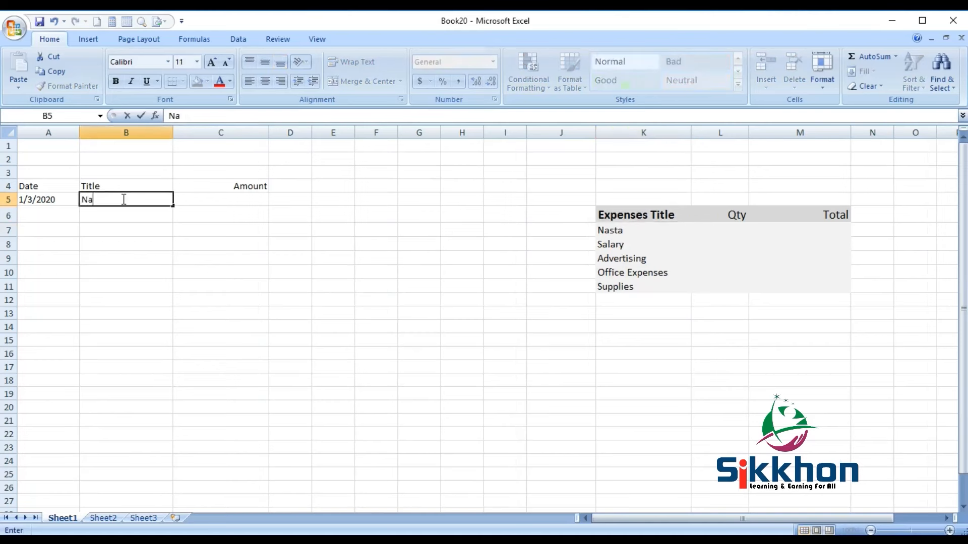
text(sta)
click(247, 200)
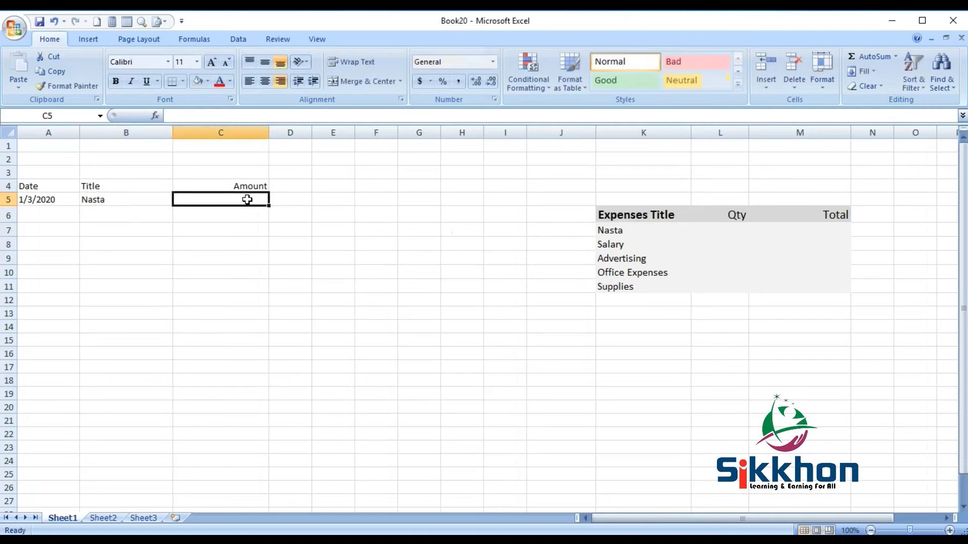
text(550)
Step: Add an expense in row 6 with date 1-3-2020, title Salary and amount 3500
click(70, 218)
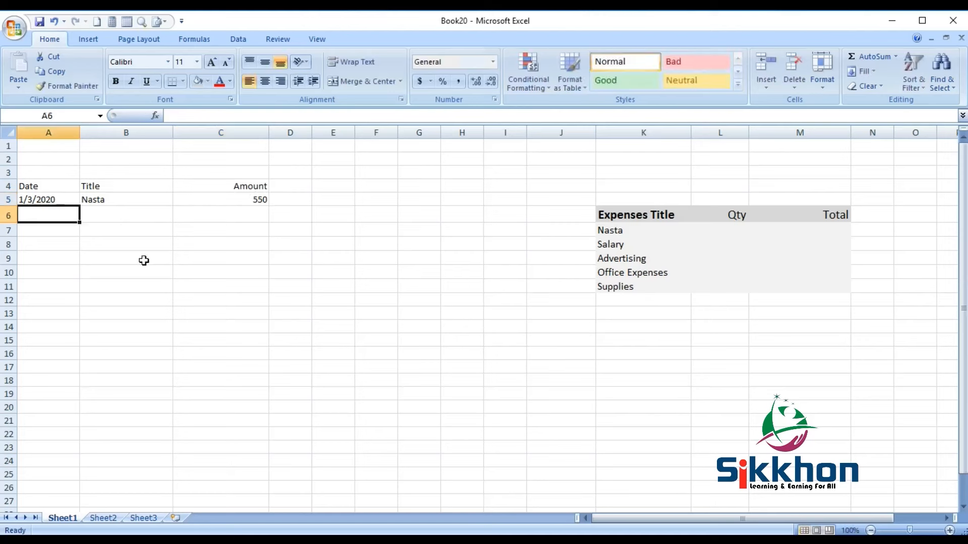
text(1-3-2020)
key(Tab)
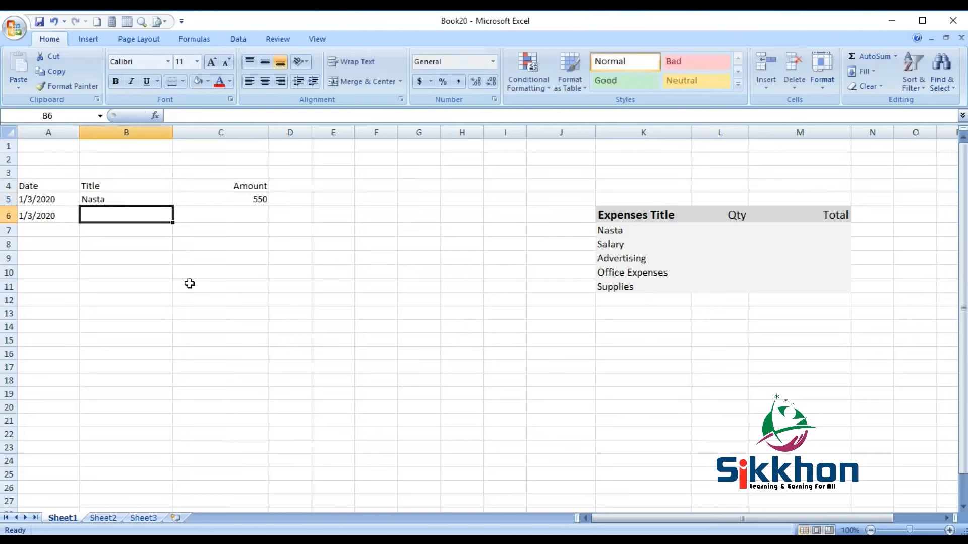
text(Salary)
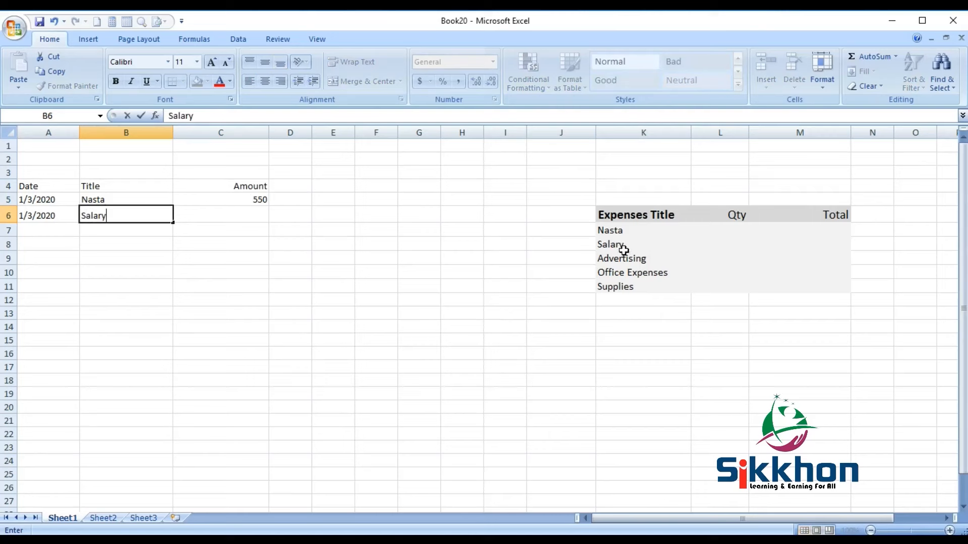
click(244, 214)
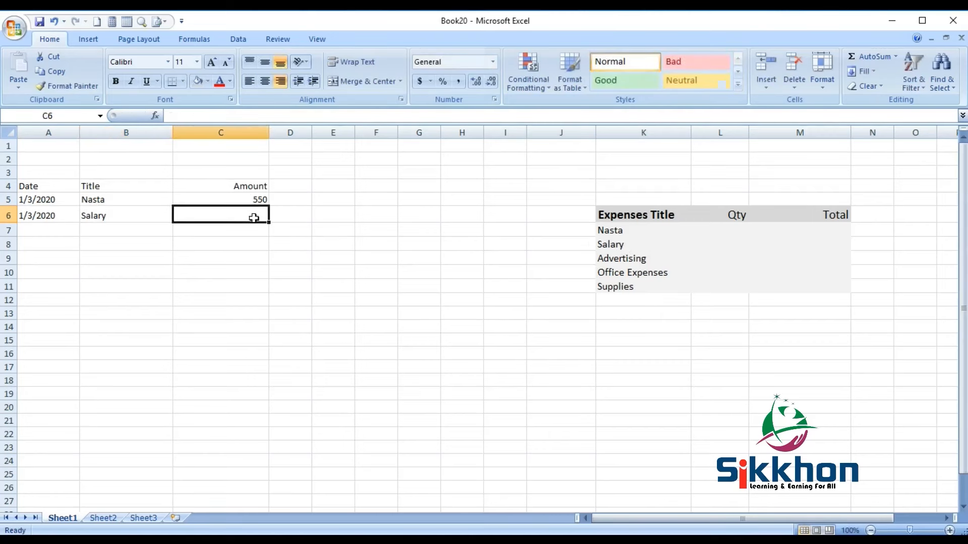
text(3500)
Step: Add an expense in row 7 dated 2-3-2020, with the title Advertising copied from the summary table and amount 2500
click(63, 227)
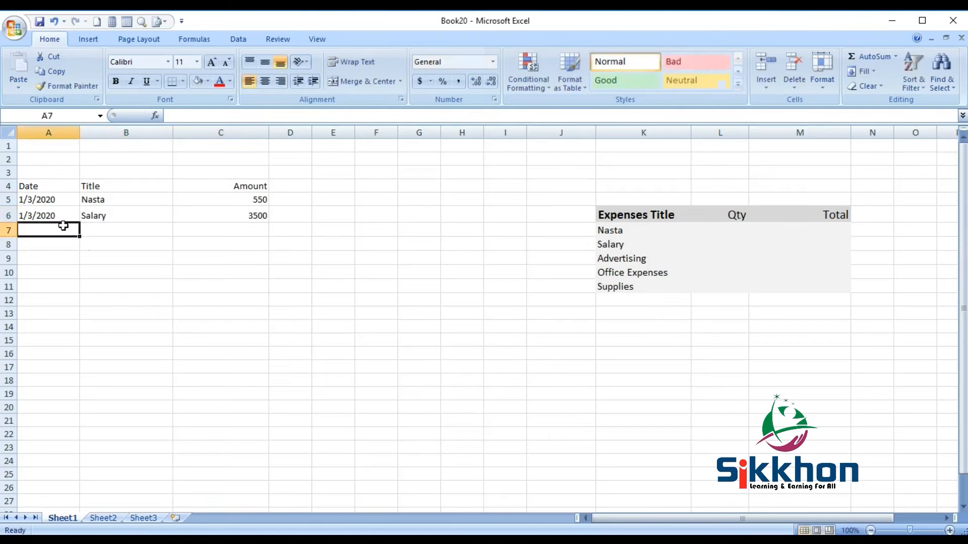
text(2-3)
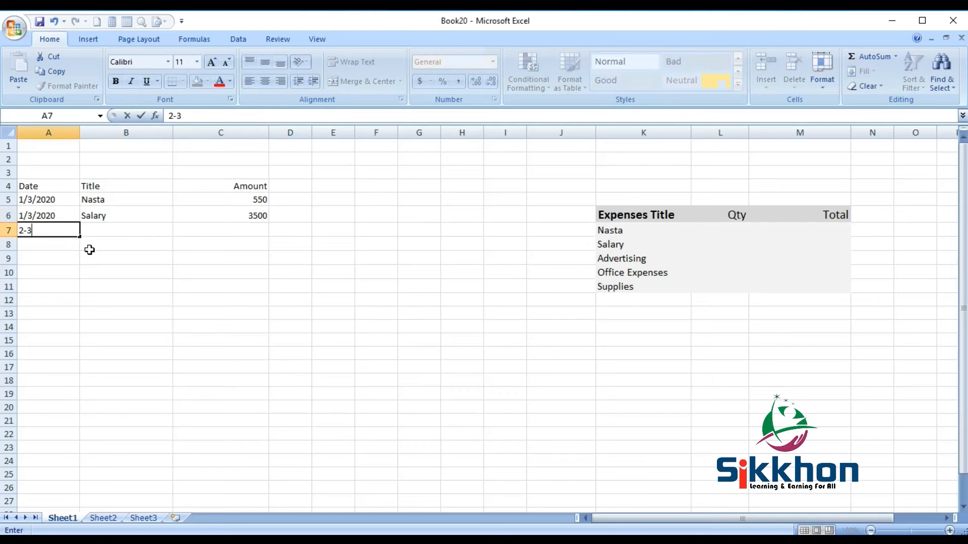
text(-2020)
key(Tab)
double_click(639, 258)
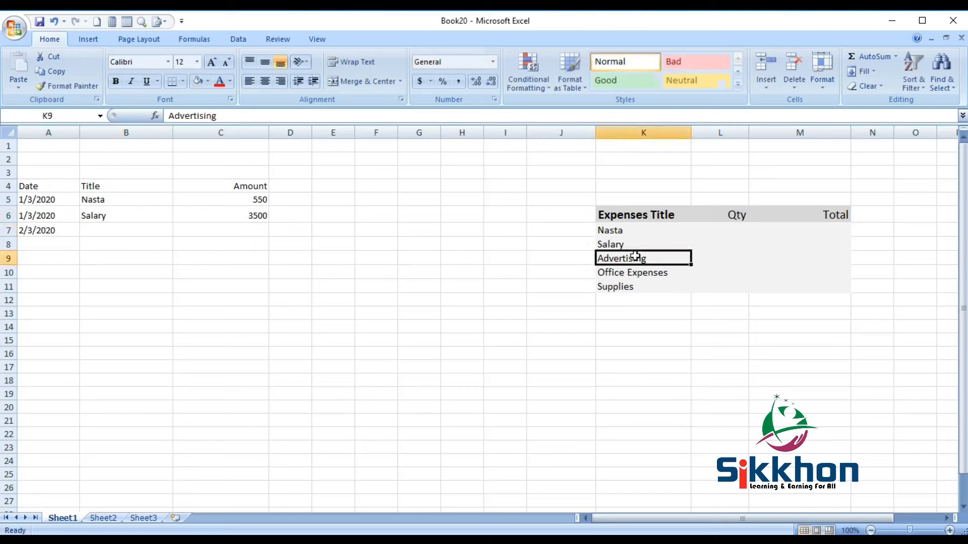
drag(660, 258, 567, 257)
key(ctrl+c)
click(122, 231)
key(ctrl+v)
click(222, 232)
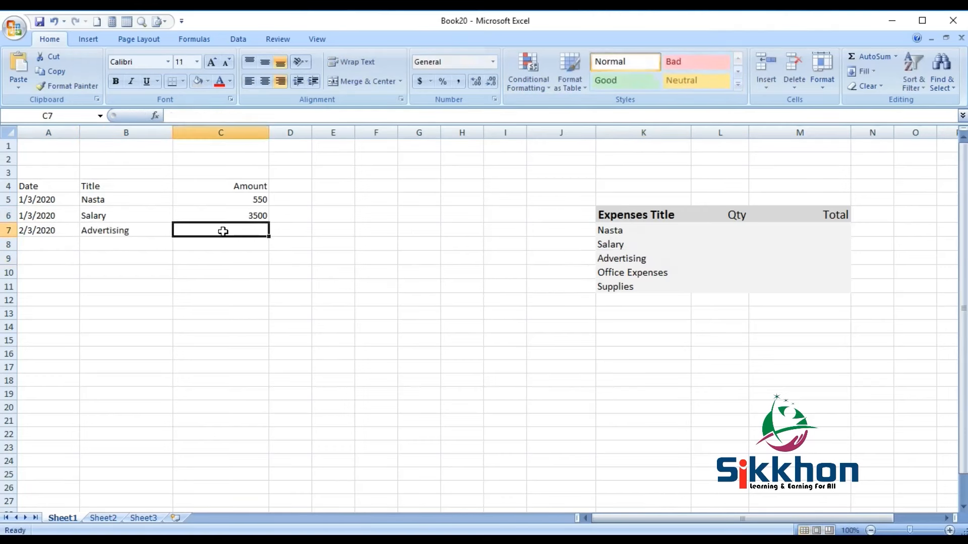
text(2500)
Step: Add an expense in row 8 with date 2-3-2020, title Nasta and amount 1500
click(56, 245)
text(2-3-2020)
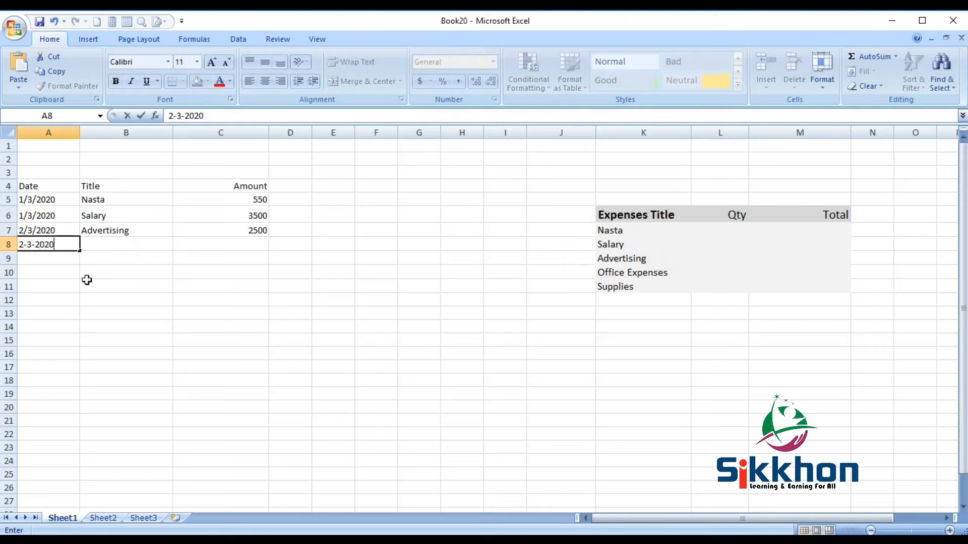
key(Tab)
double_click(131, 247)
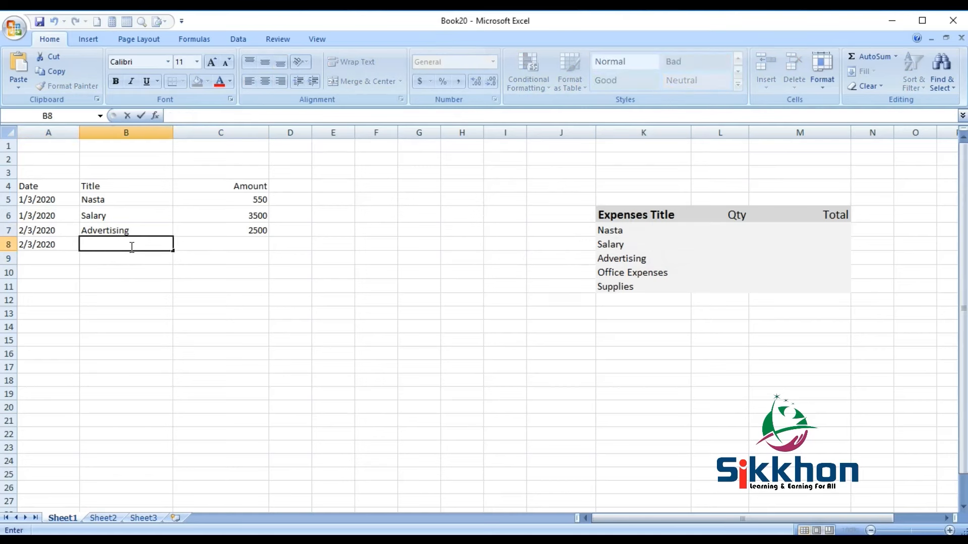
text(Na)
click(242, 244)
text(1500)
key(Return)
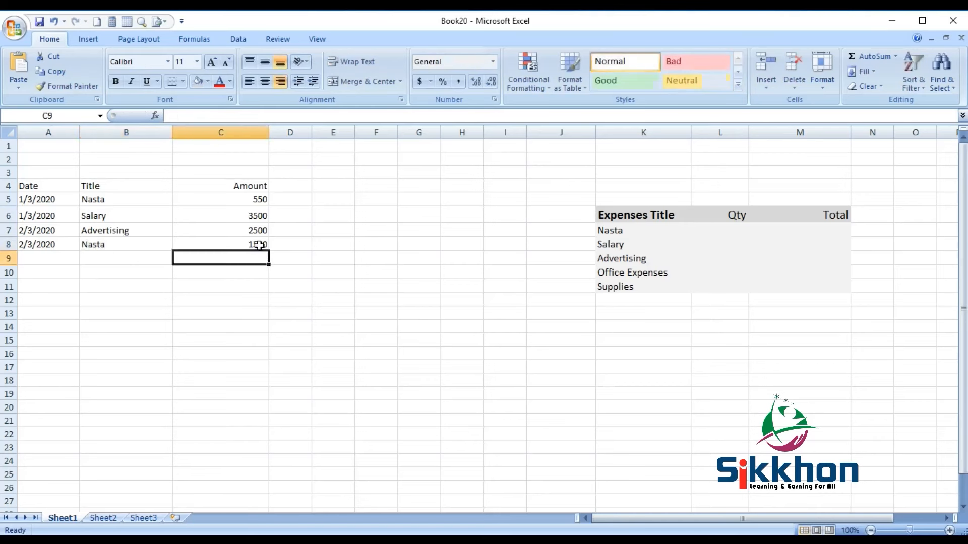
Step: Add an expense in row 9 with date 3-3-2020, title Salary and amount 6500
click(56, 259)
text(3-3)
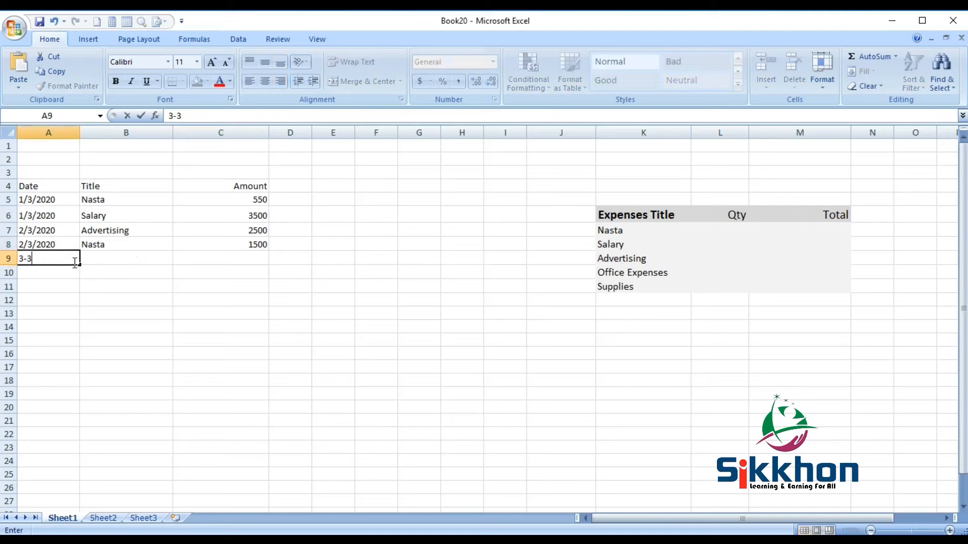
text(-2020)
key(Tab)
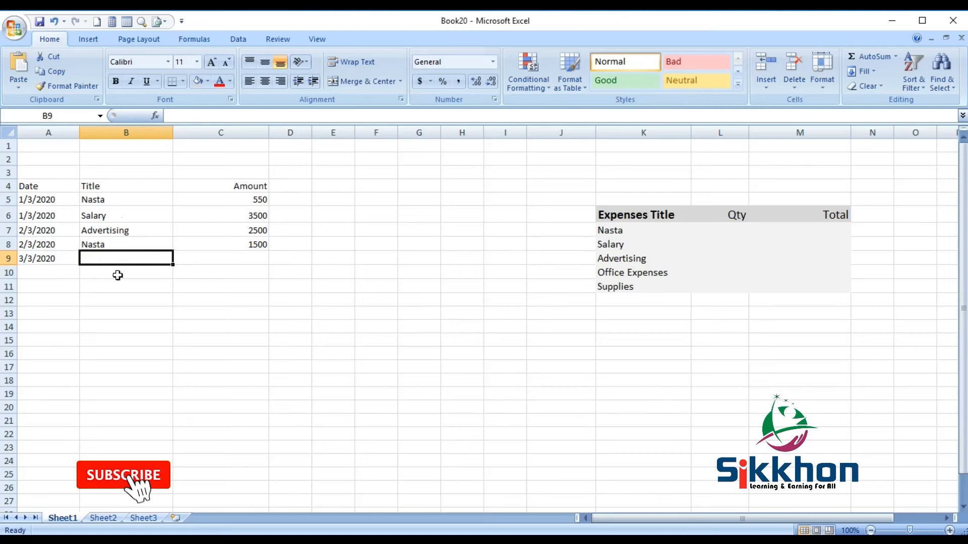
double_click(120, 259)
text(Salary)
click(248, 258)
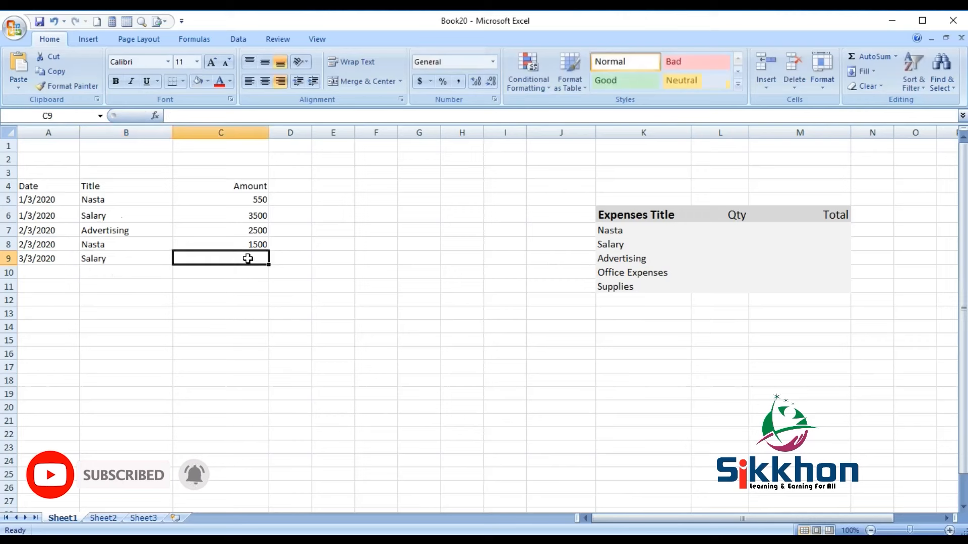
text(6500)
key(Return)
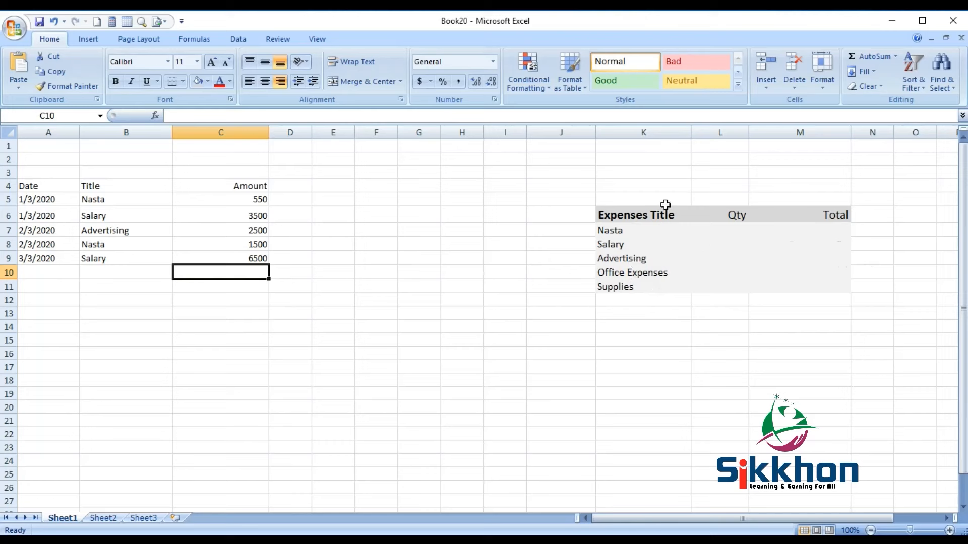
Step: Calculate Nasta's Qty in L7 by counting its matching titles in column B with =COUNTIF(B:B,K7)
click(618, 232)
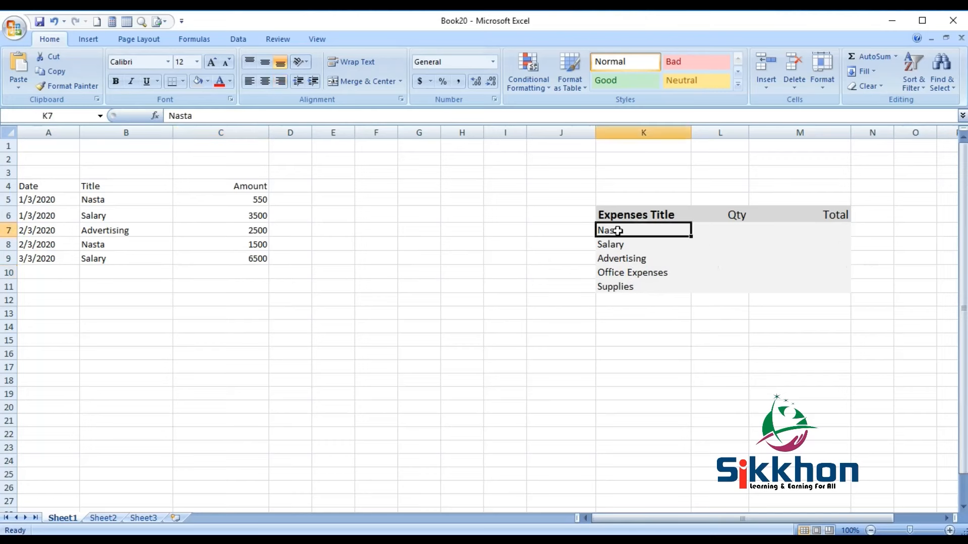
click(725, 231)
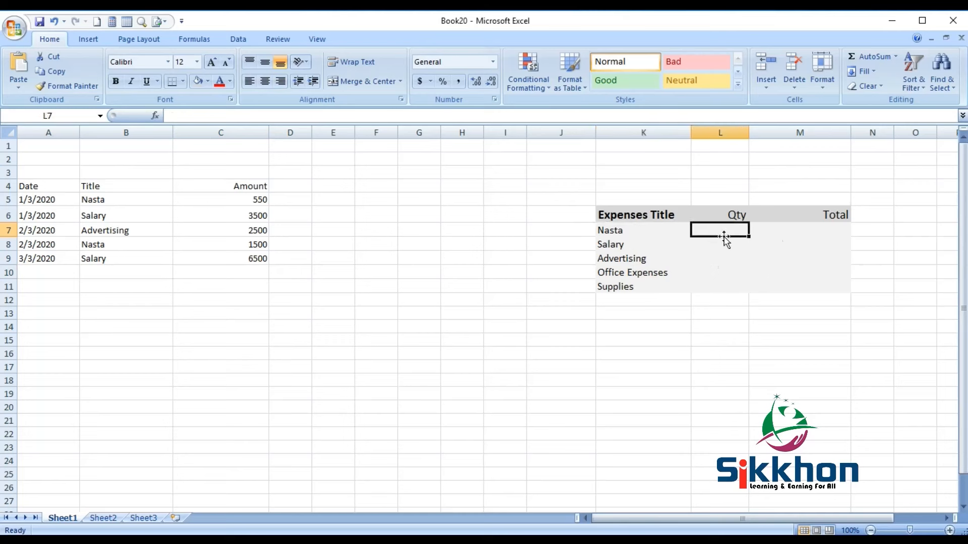
text(=)
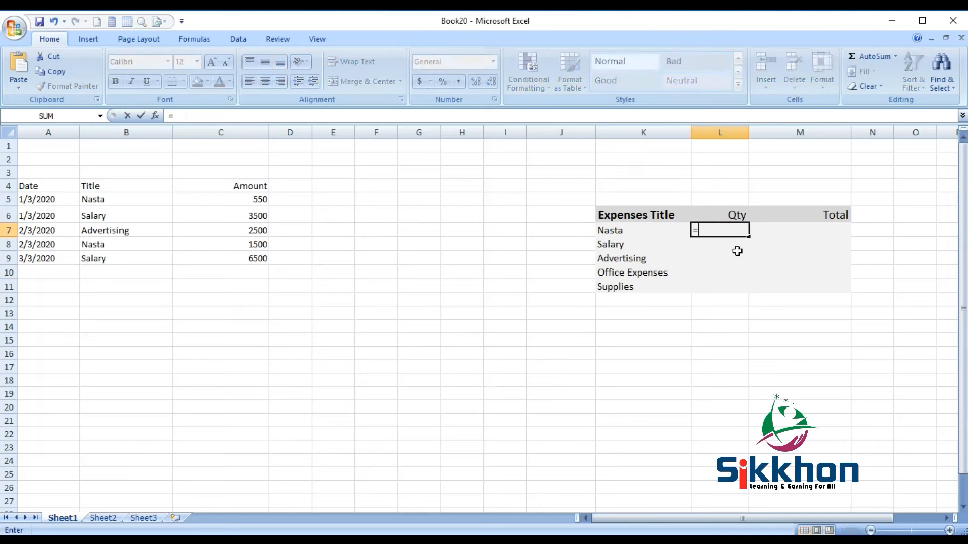
text(count)
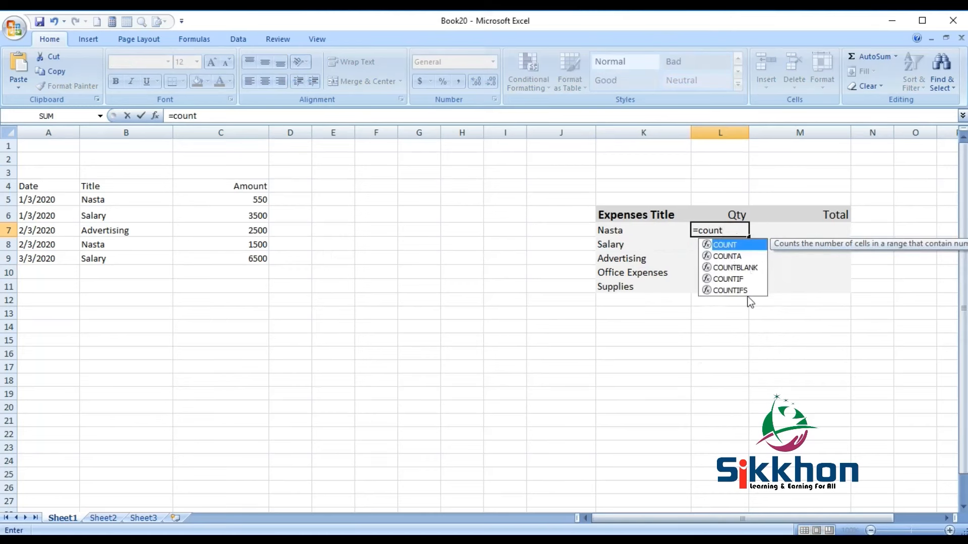
click(738, 280)
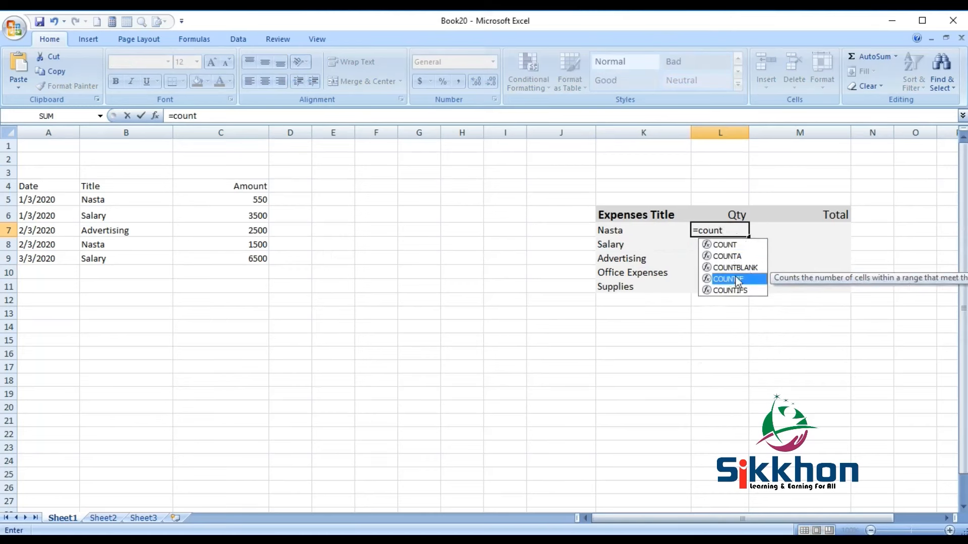
double_click(738, 280)
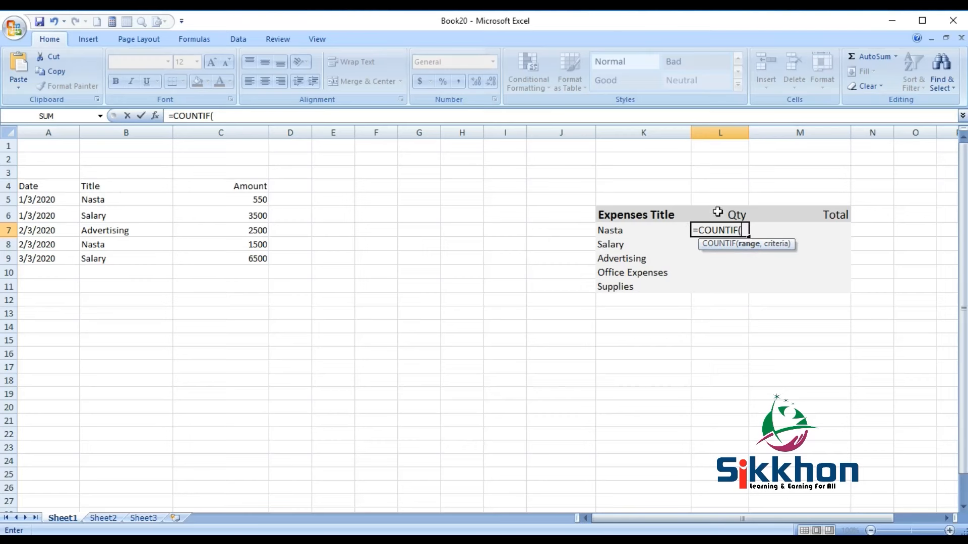
drag(120, 186, 129, 262)
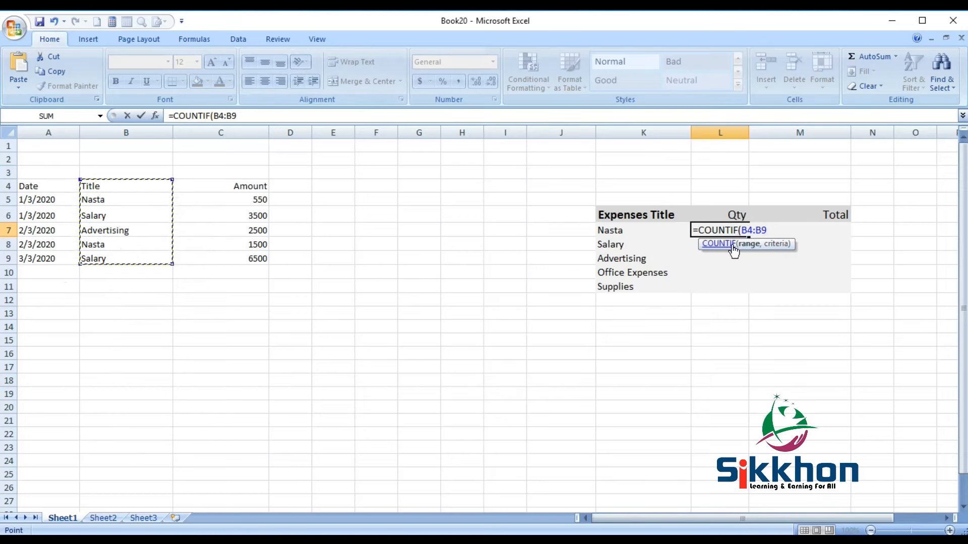
click(129, 132)
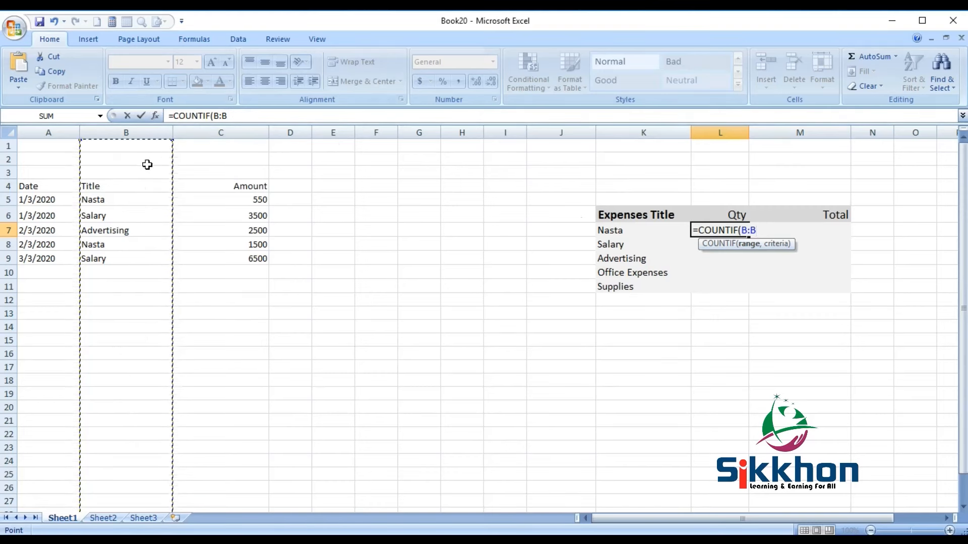
text(,)
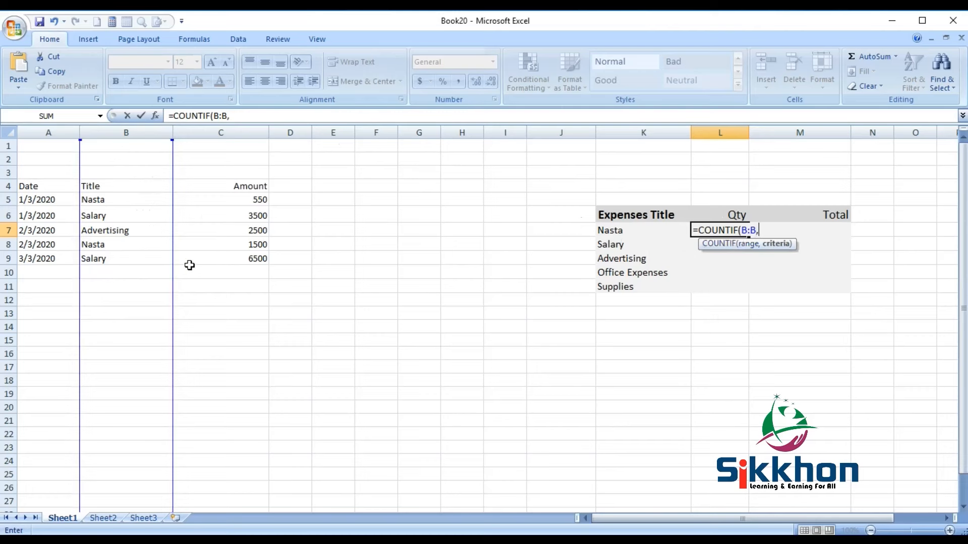
click(631, 232)
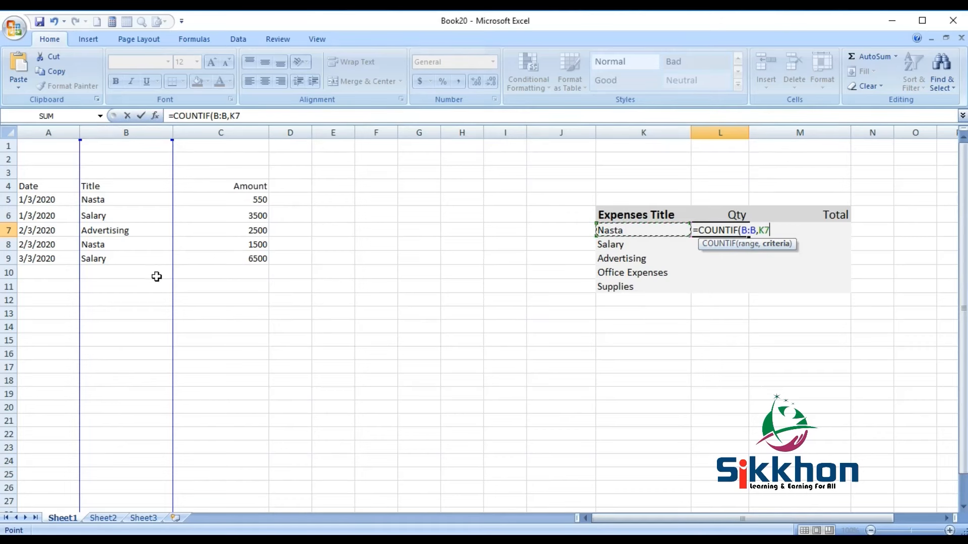
text())
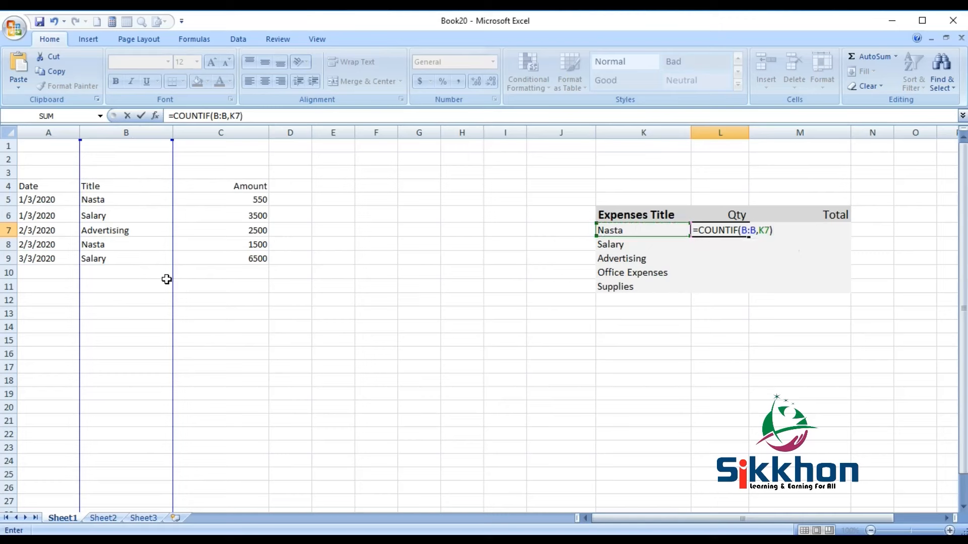
key(Return)
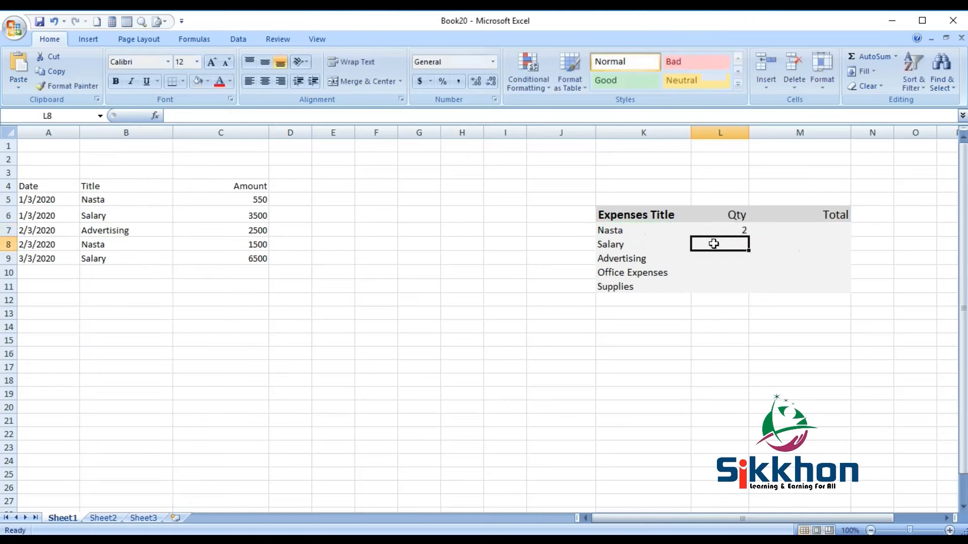
Step: Fill the Qty formula from L7 down to L11 to cover all expense titles, and check it against the expense list
click(725, 232)
click(105, 200)
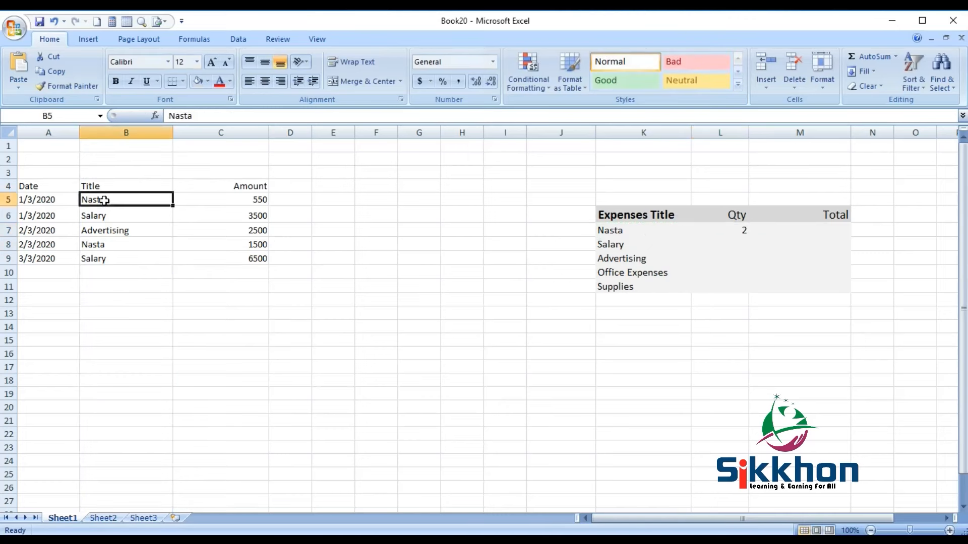
click(111, 247)
click(616, 227)
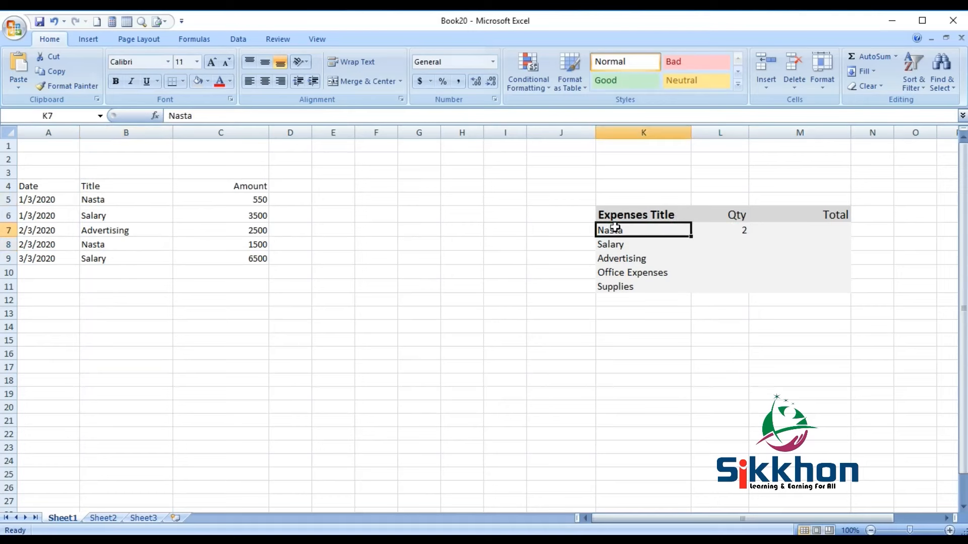
click(722, 228)
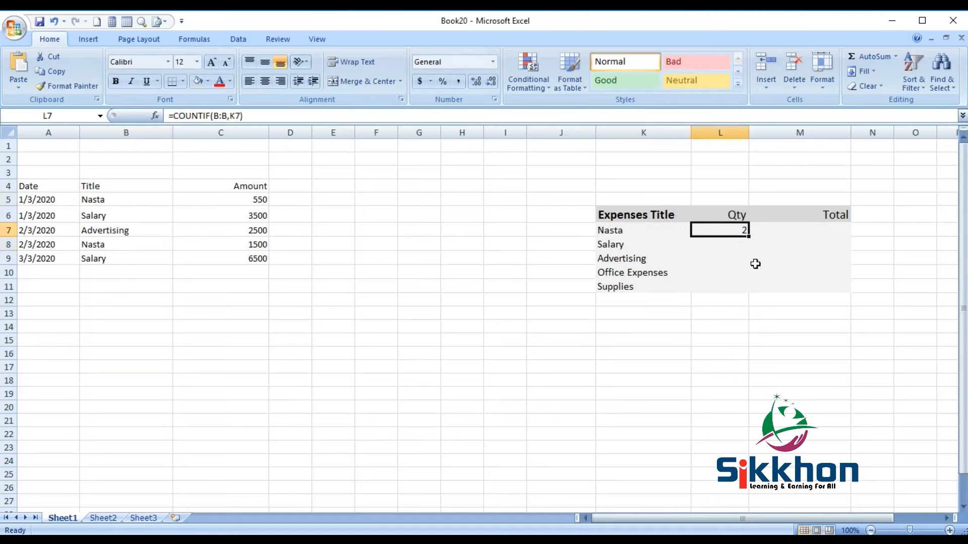
drag(749, 237, 747, 293)
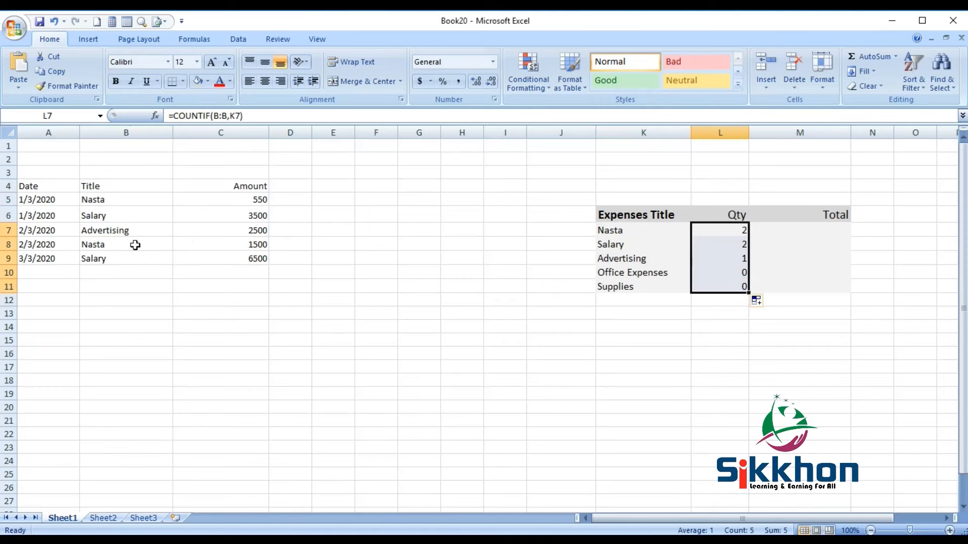
click(114, 234)
click(726, 258)
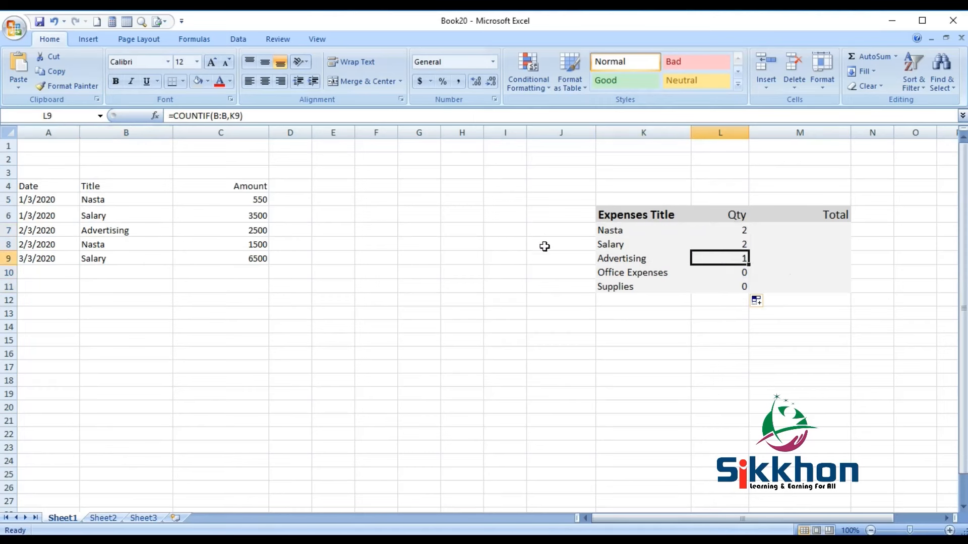
click(726, 243)
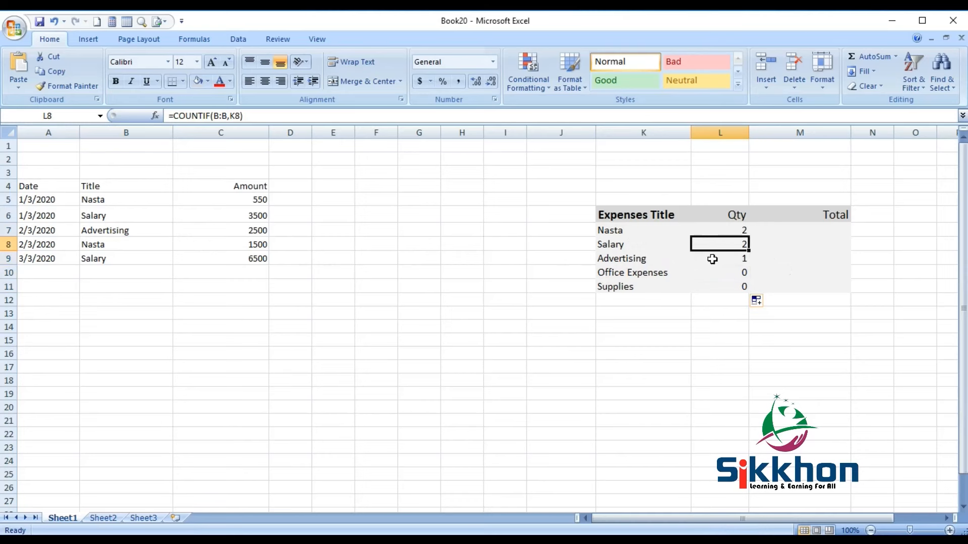
click(734, 228)
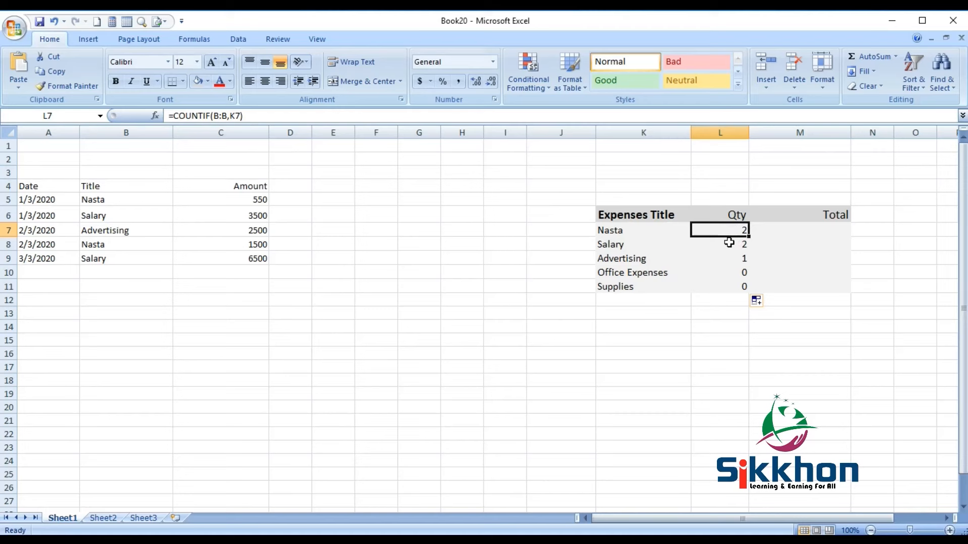
Step: Calculate Nasta's Total in M7 by summing its matching amounts with =SUMIF(B:B,K7,C:C)
click(796, 229)
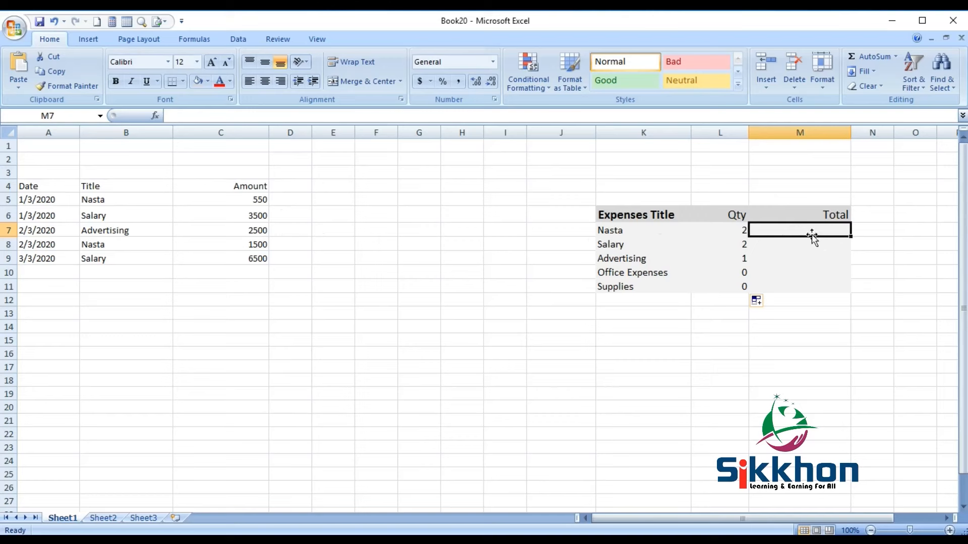
text(=)
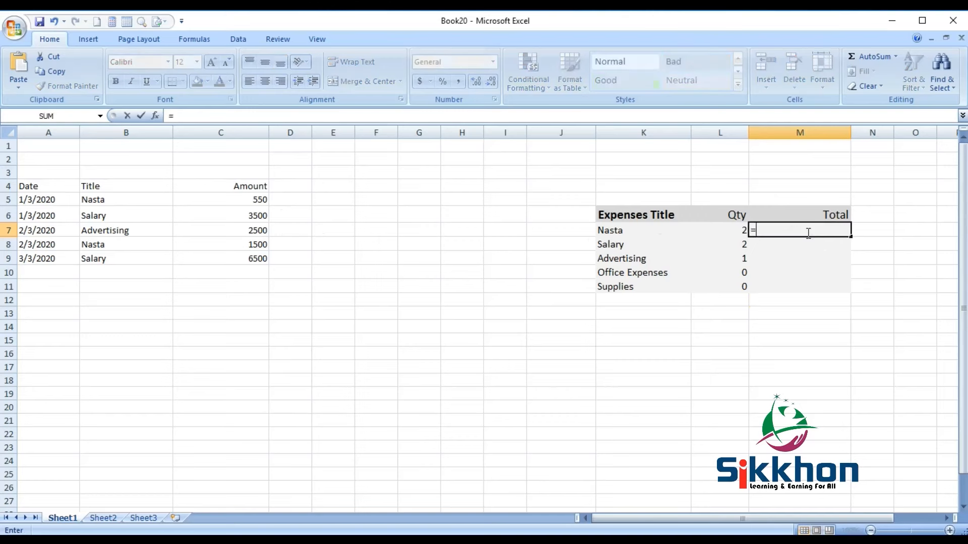
text(s)
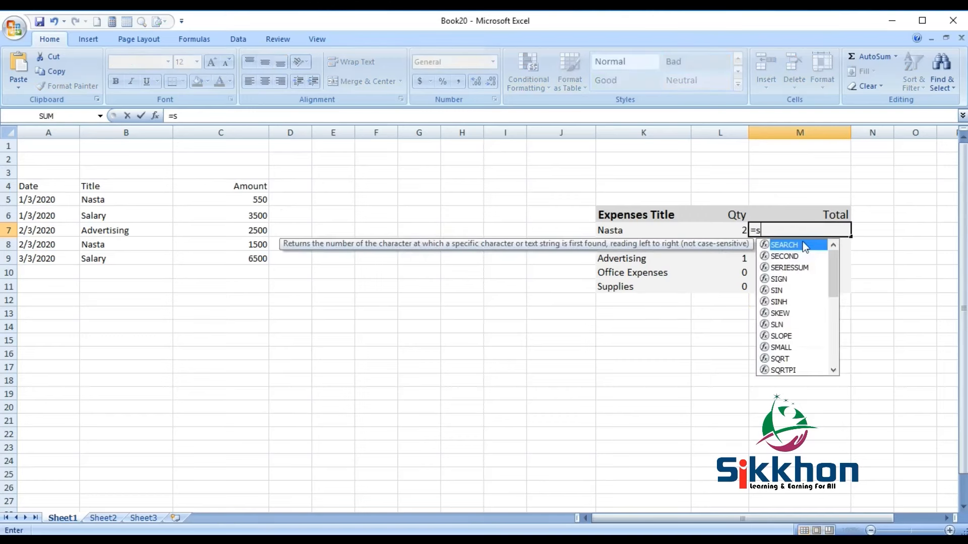
text(um)
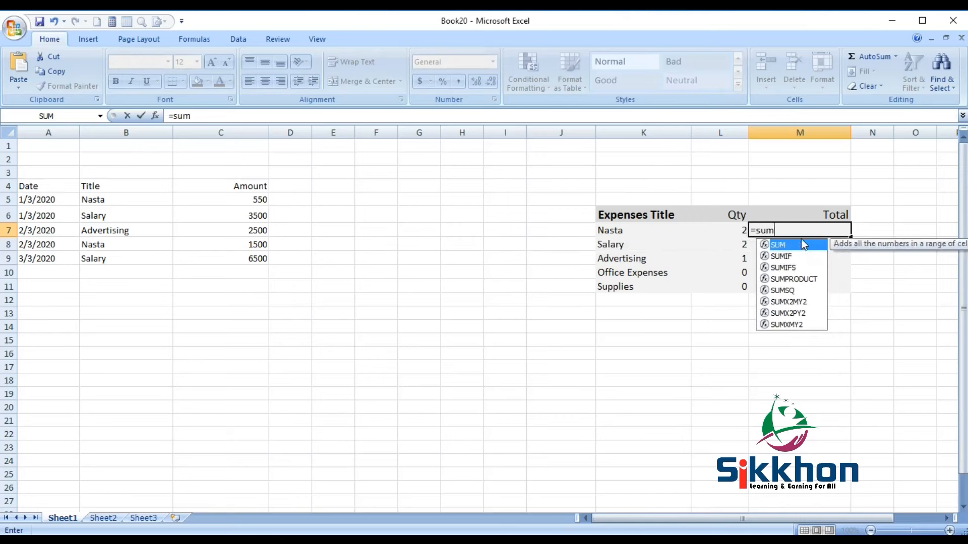
click(785, 256)
double_click(785, 255)
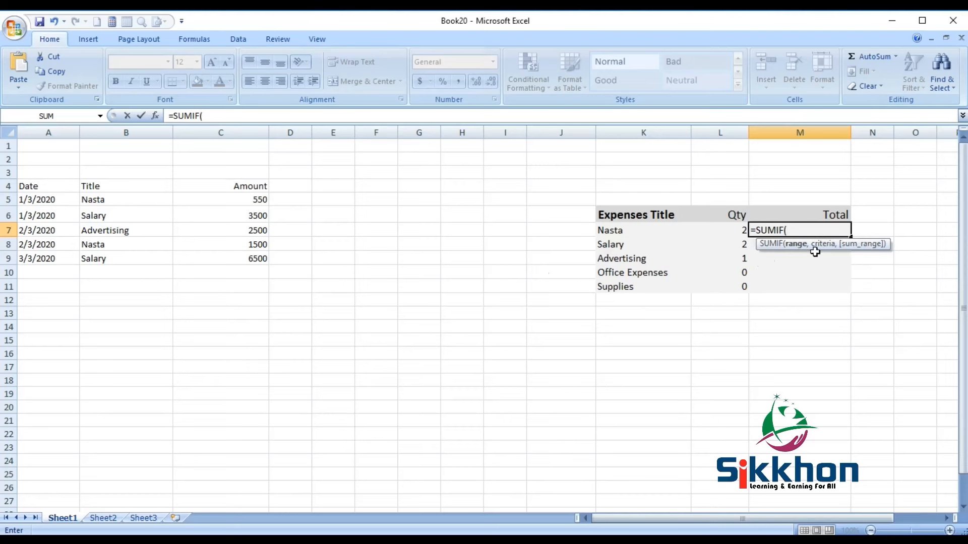
click(134, 130)
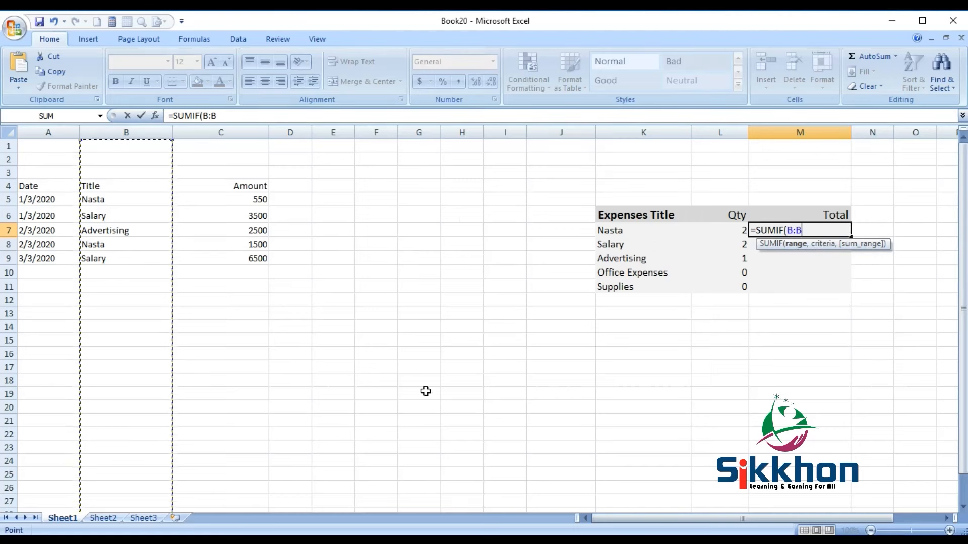
text(,)
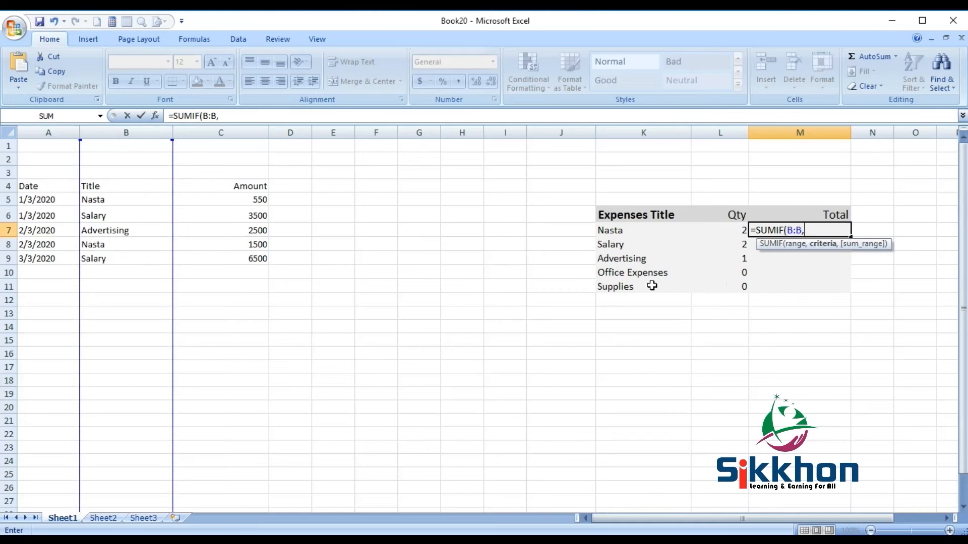
click(617, 229)
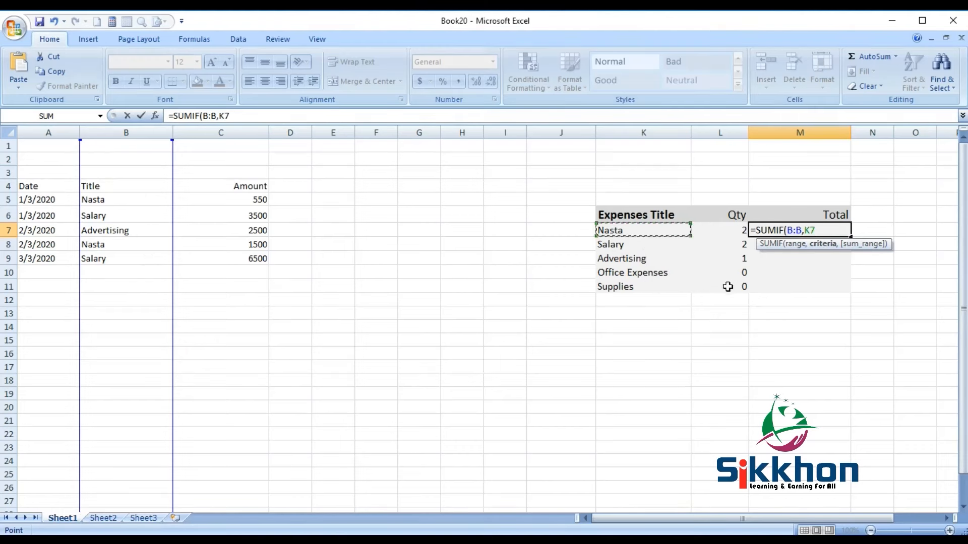
text(,)
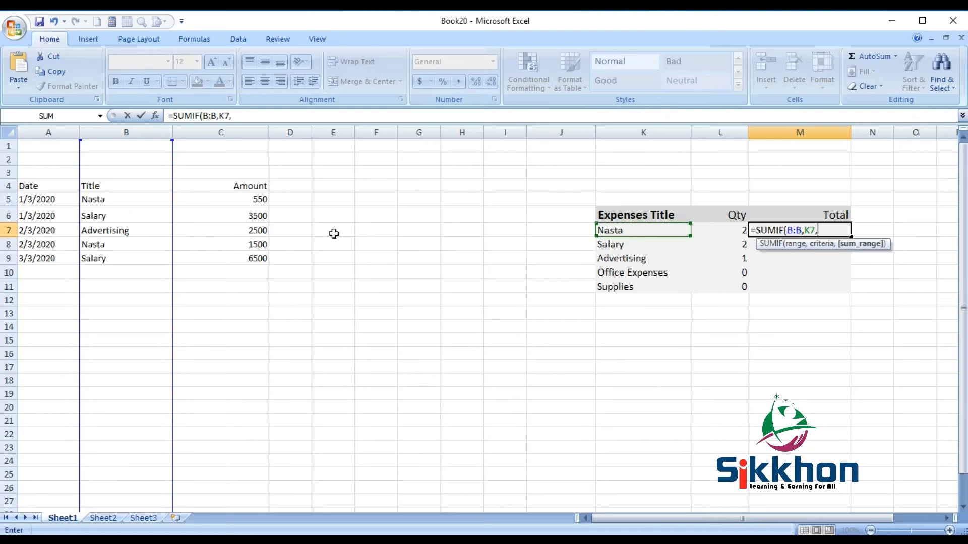
click(235, 133)
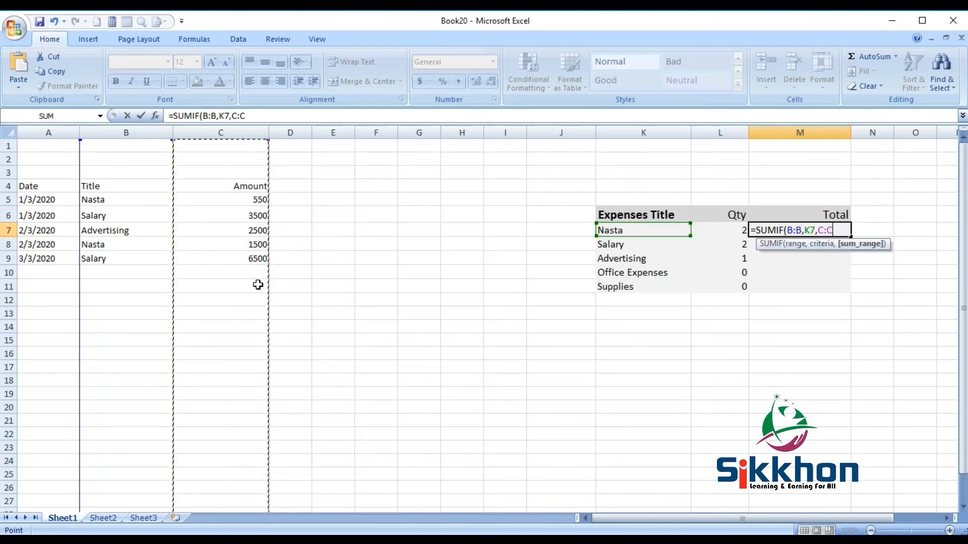
text())
key(Return)
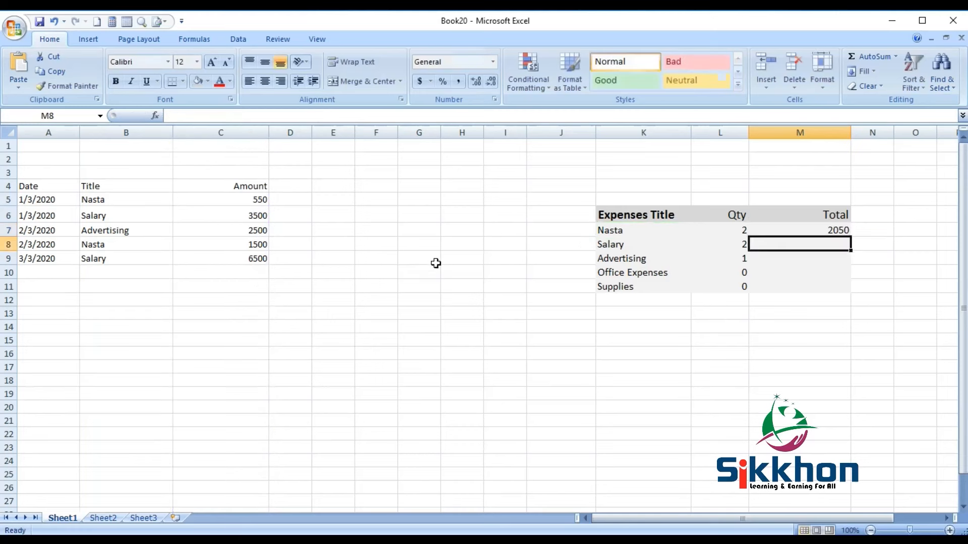
Step: Check the Nasta amounts in the expense list and fill the Total formula from M7 down to M11
click(821, 231)
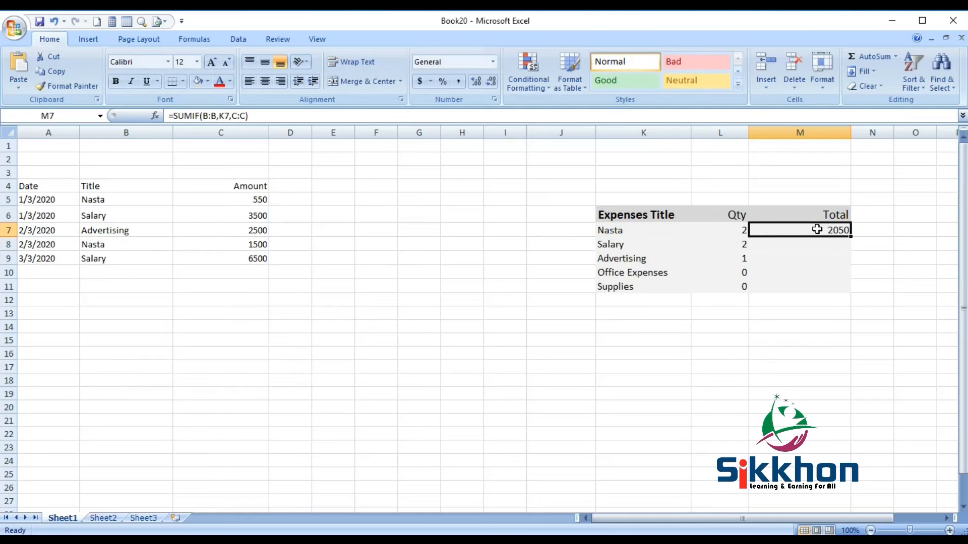
click(232, 199)
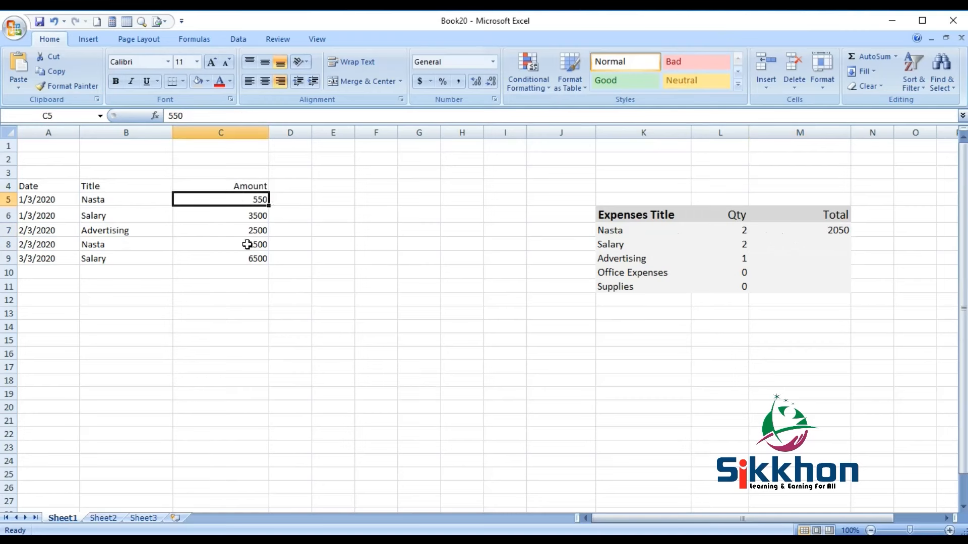
click(262, 245)
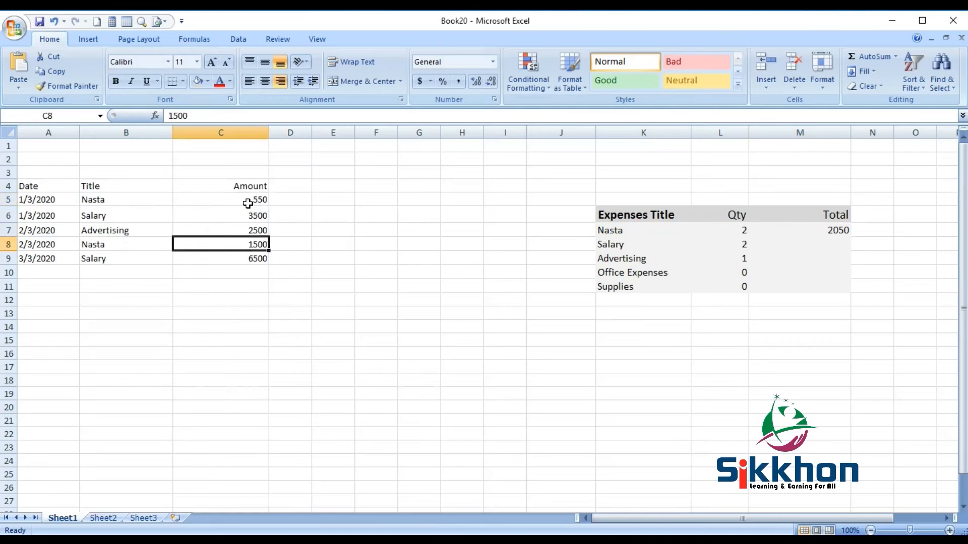
click(803, 236)
drag(850, 237, 844, 288)
click(795, 254)
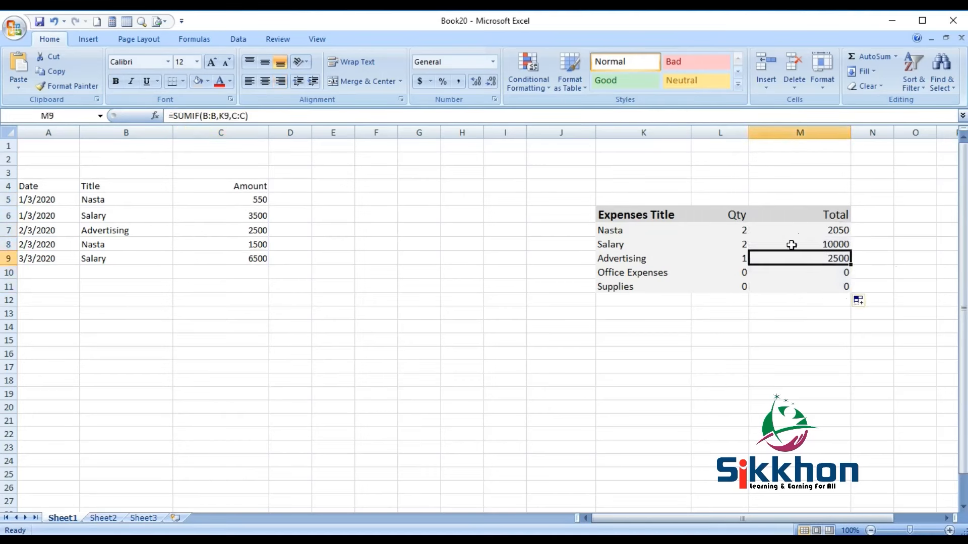
Step: Add a Salary expense of 6500 in row 10 of the expense list and check the Salary Total formula in M8
double_click(92, 272)
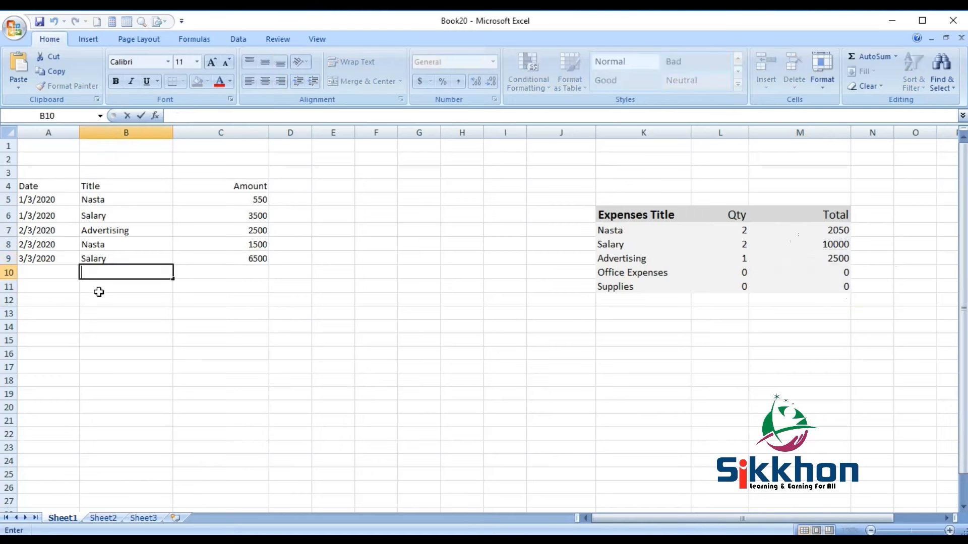
text(Salary)
click(134, 275)
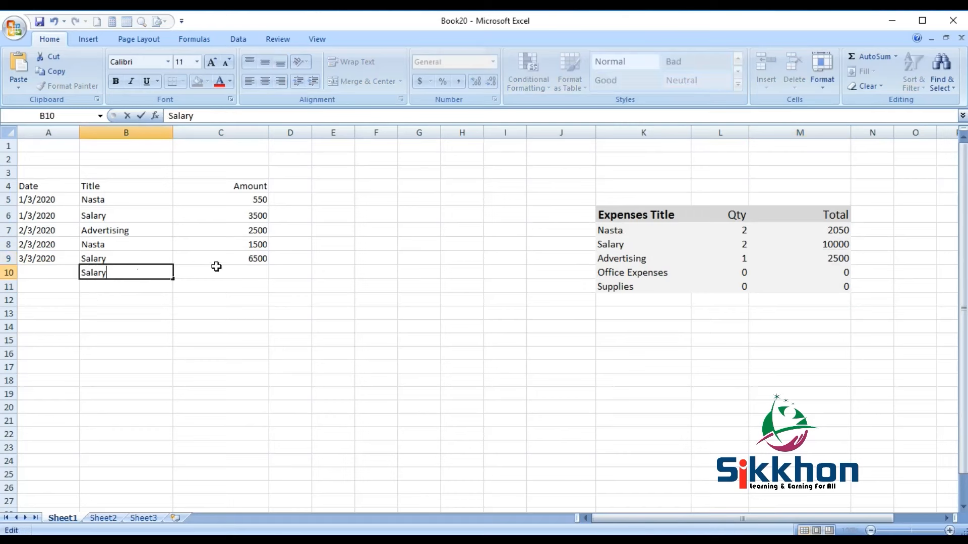
click(225, 271)
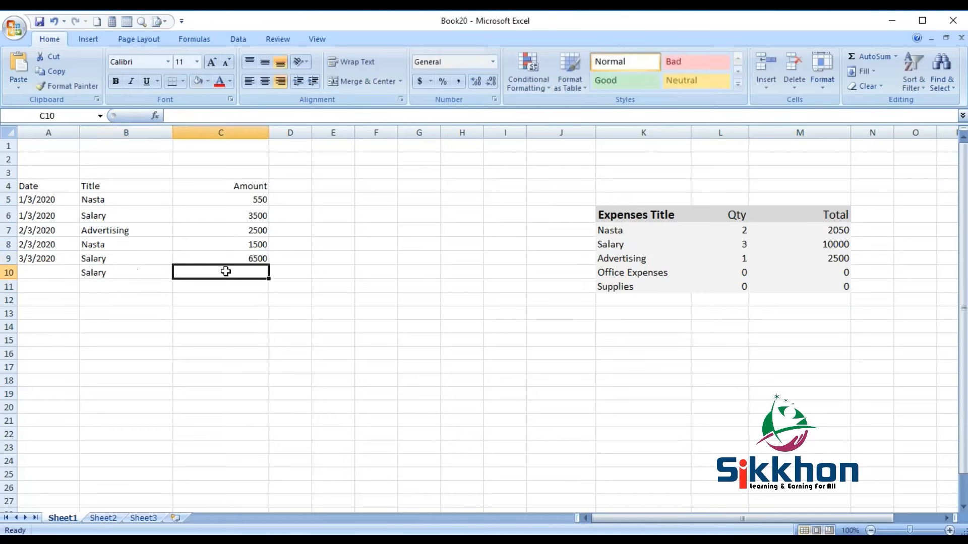
text(6500)
key(Return)
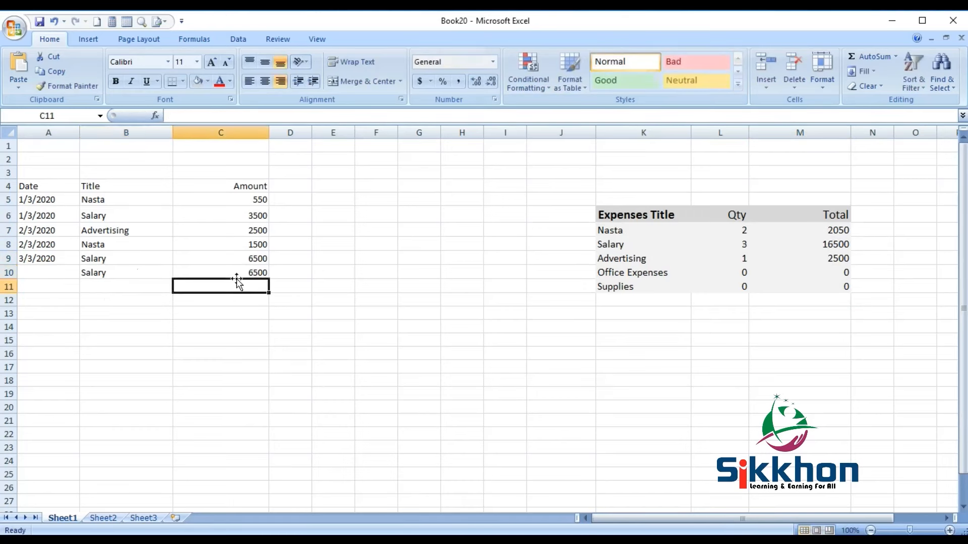
click(826, 246)
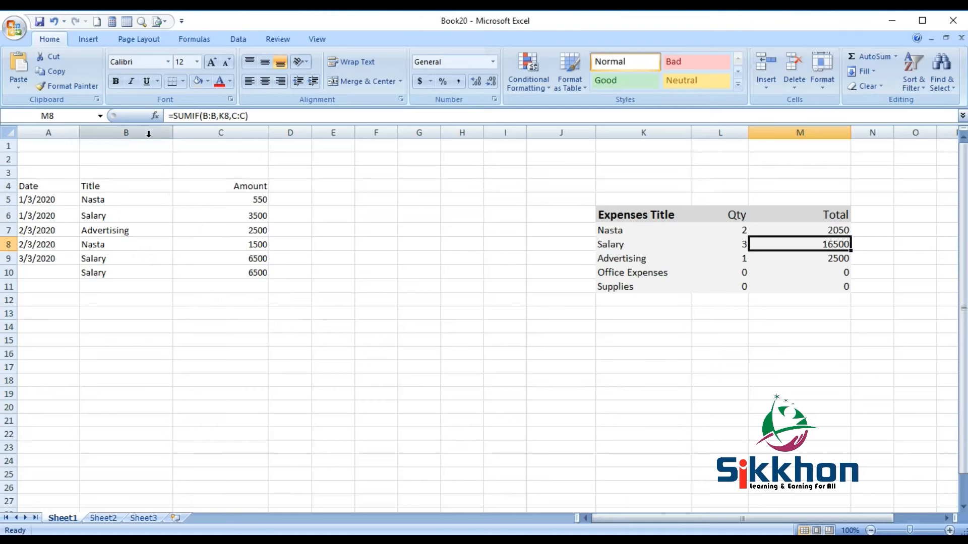
Step: Start a Data Validation rule for the whole Title column B that allows a List
click(133, 131)
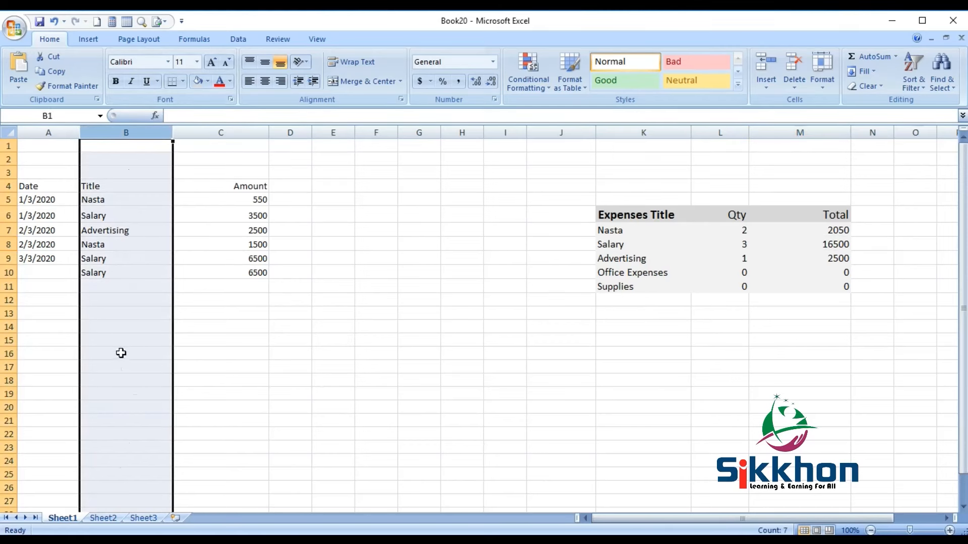
click(120, 288)
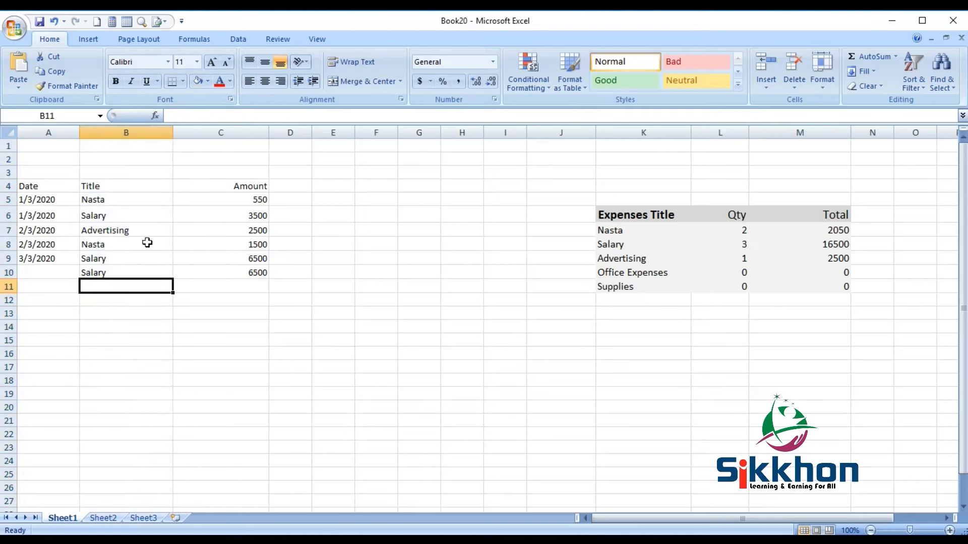
click(132, 132)
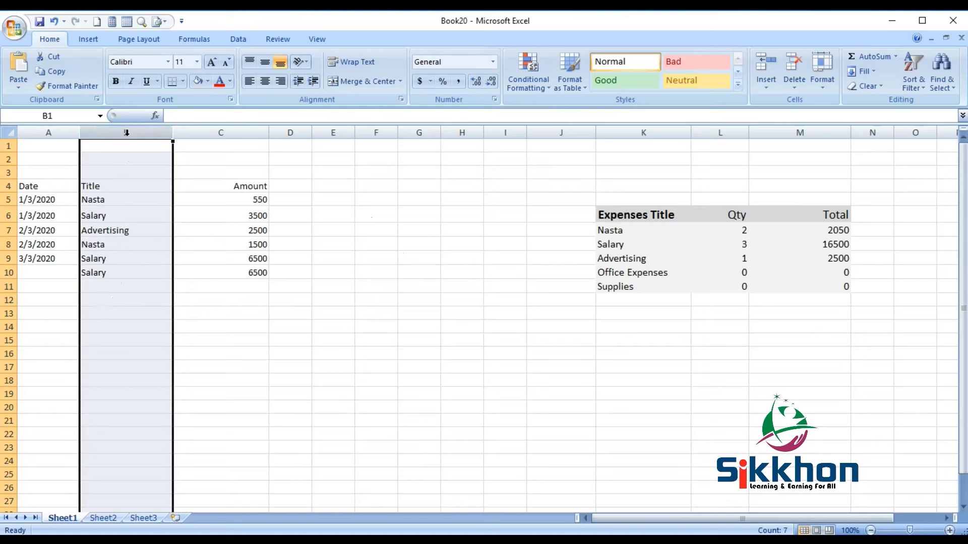
click(244, 40)
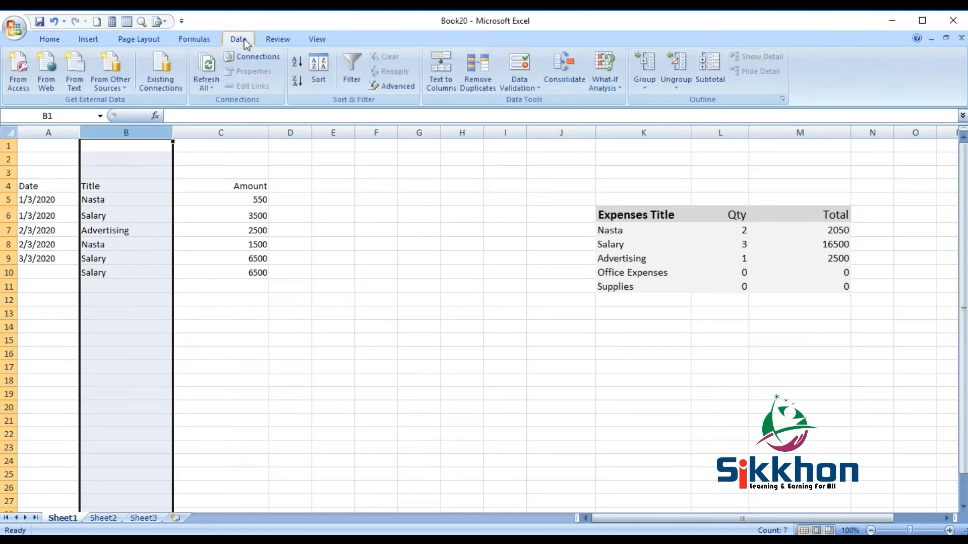
click(529, 85)
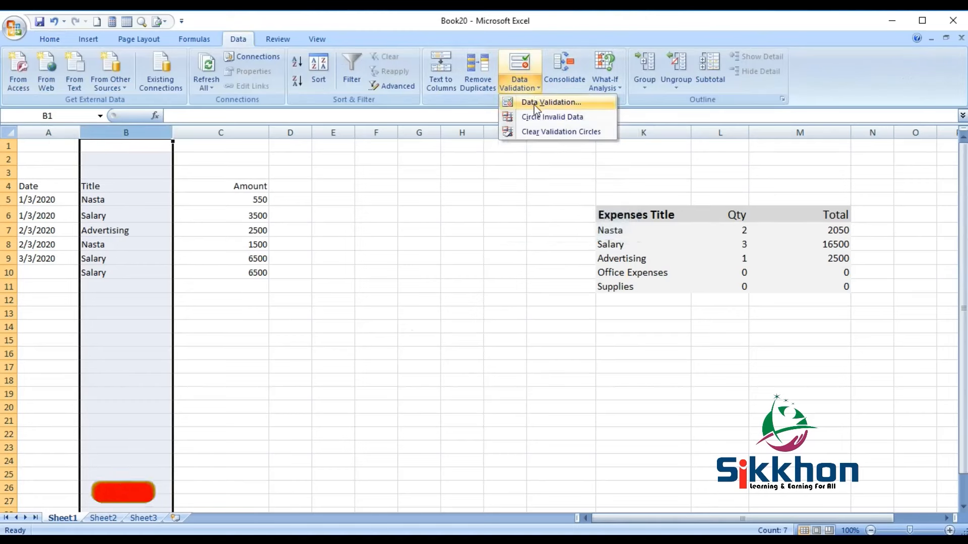
click(546, 101)
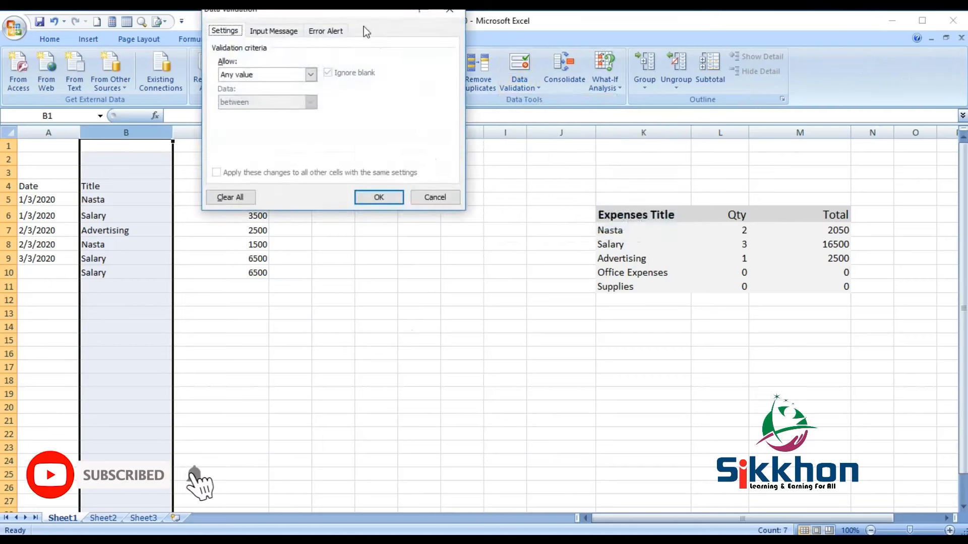
drag(373, 11, 486, 140)
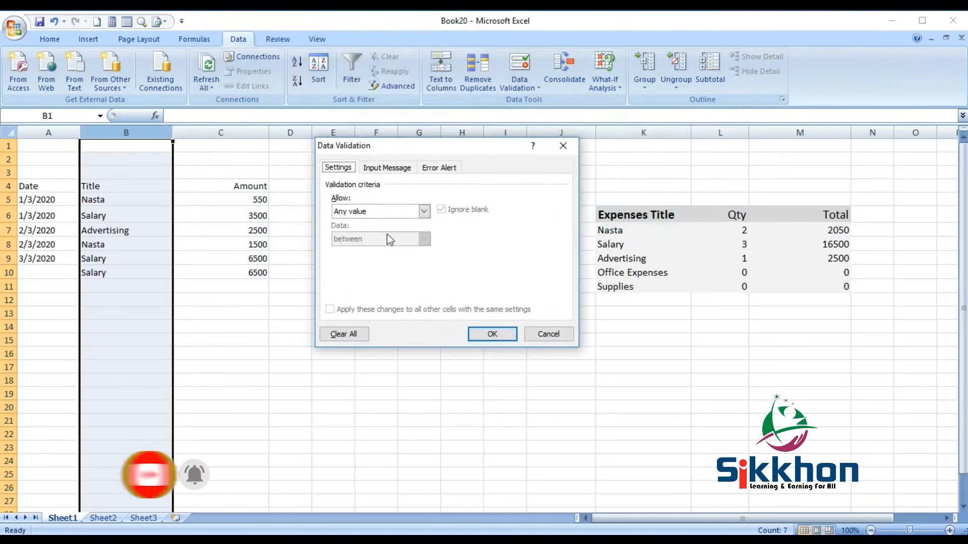
click(424, 211)
click(385, 247)
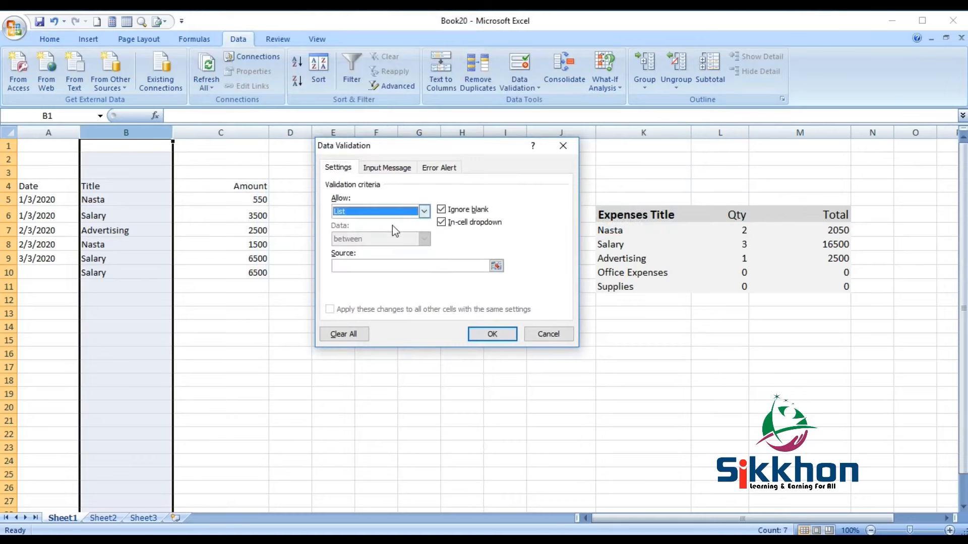
drag(458, 155, 422, 63)
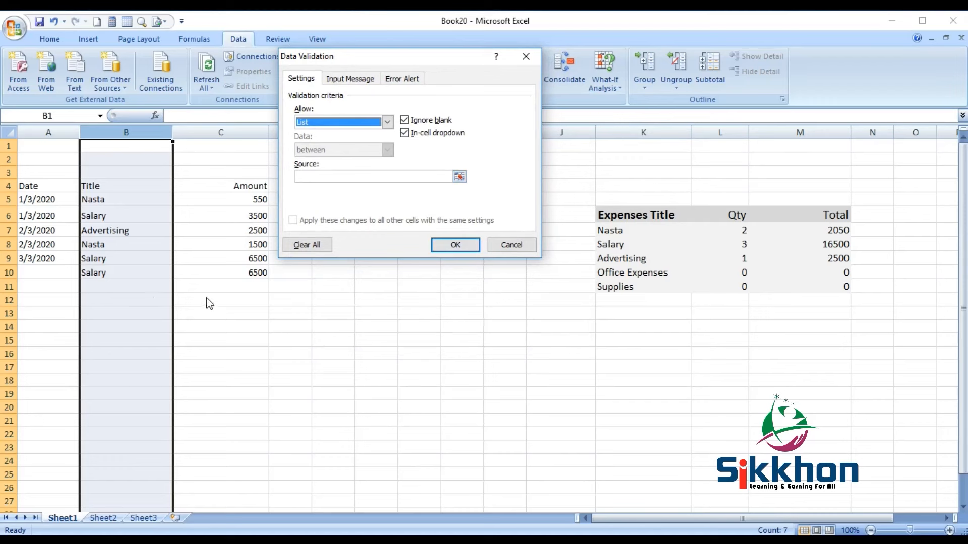
Step: Set the validation list's source to the expense titles range =$K$7:$K$27 and apply the rule to column B
click(459, 176)
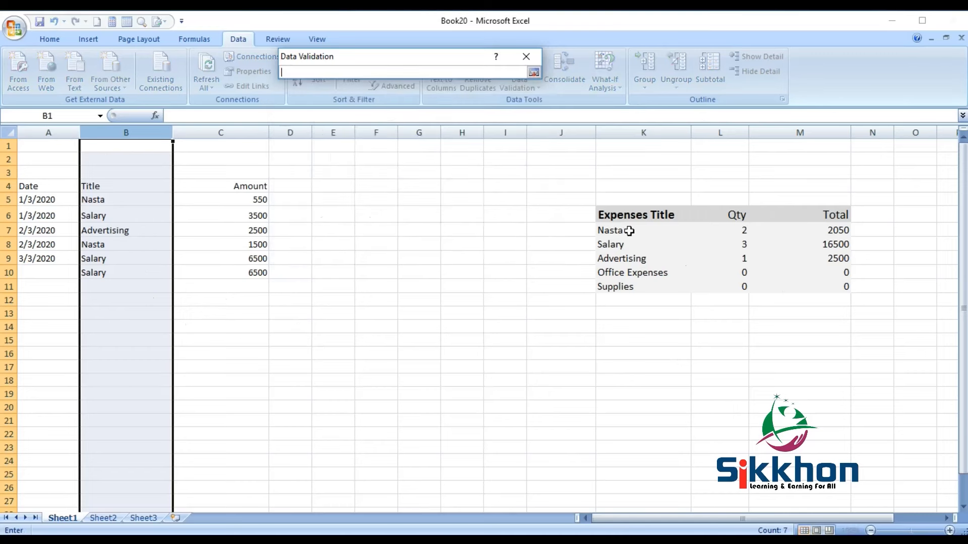
drag(629, 230, 630, 497)
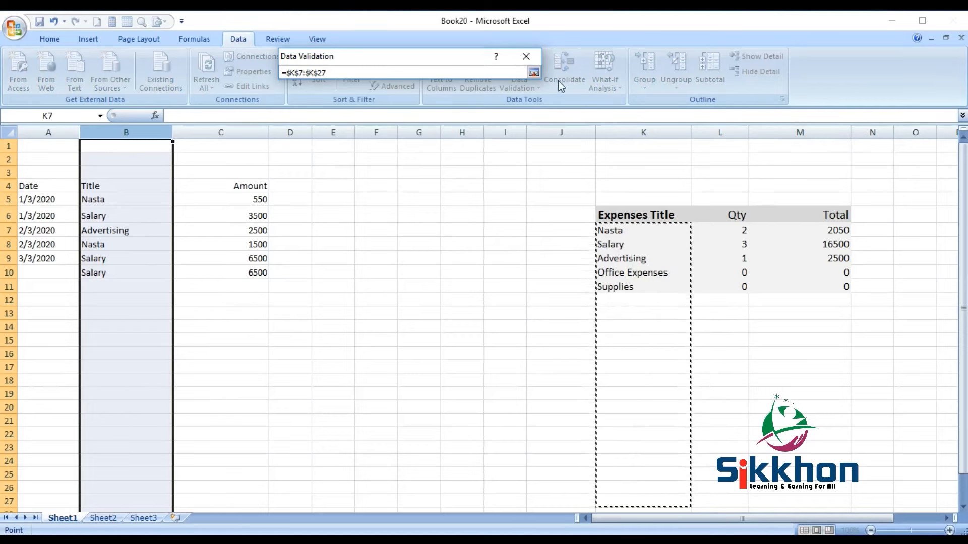
click(534, 72)
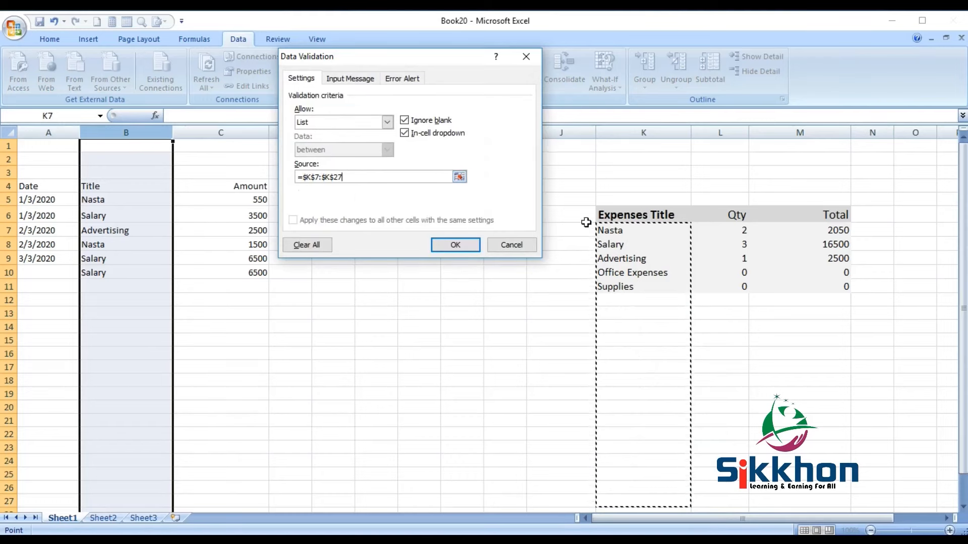
click(462, 246)
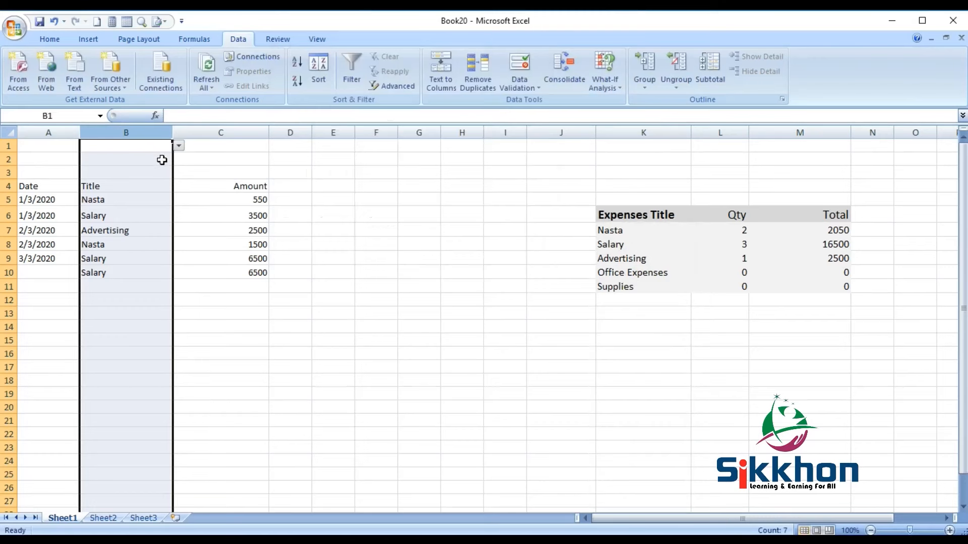
Step: Add a 500 expense in row 11, choosing Nasta from the title list in B11, and check Nasta's Total in M7
click(102, 286)
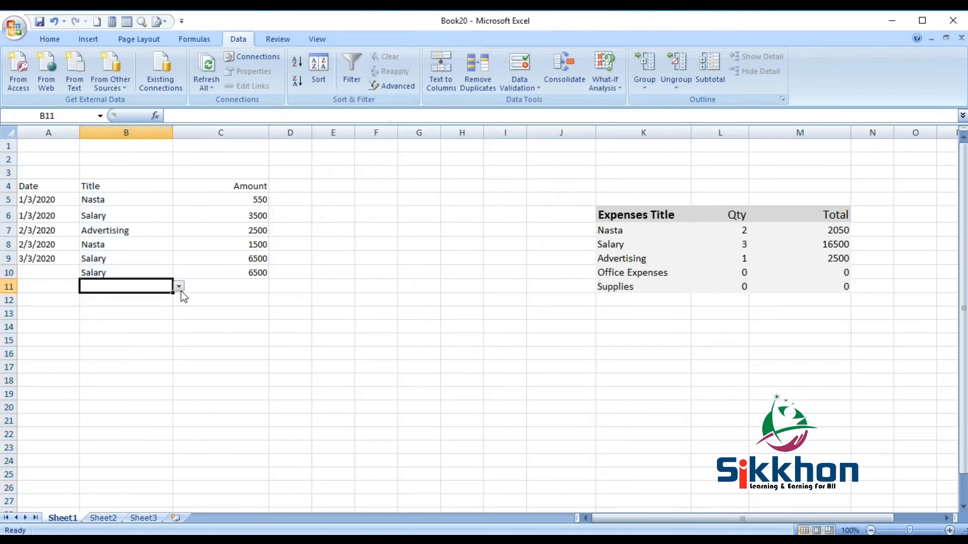
click(179, 288)
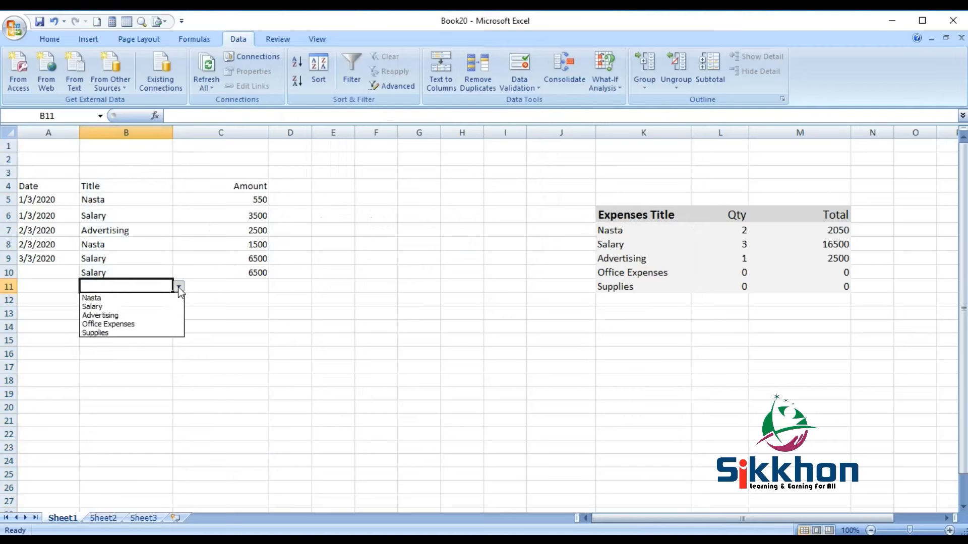
click(149, 299)
click(222, 286)
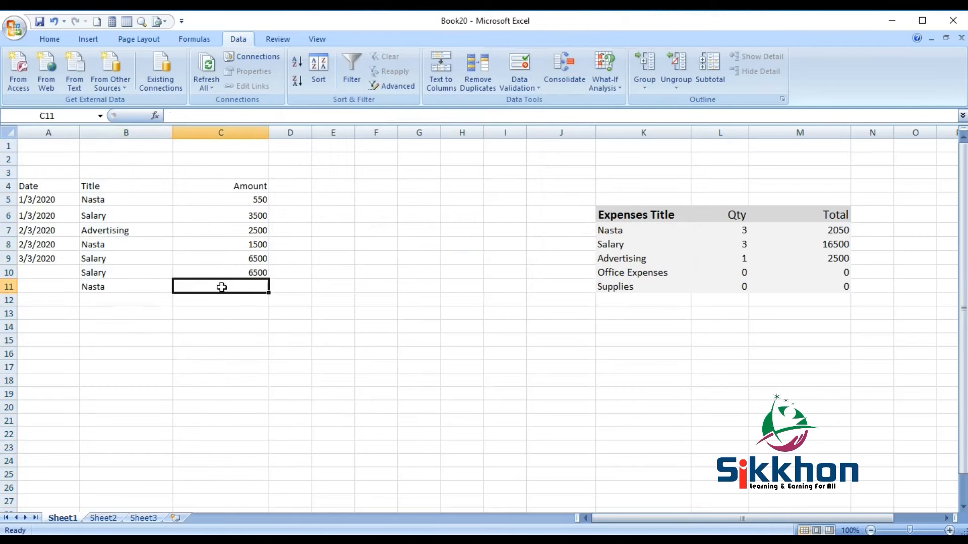
text(500)
key(Return)
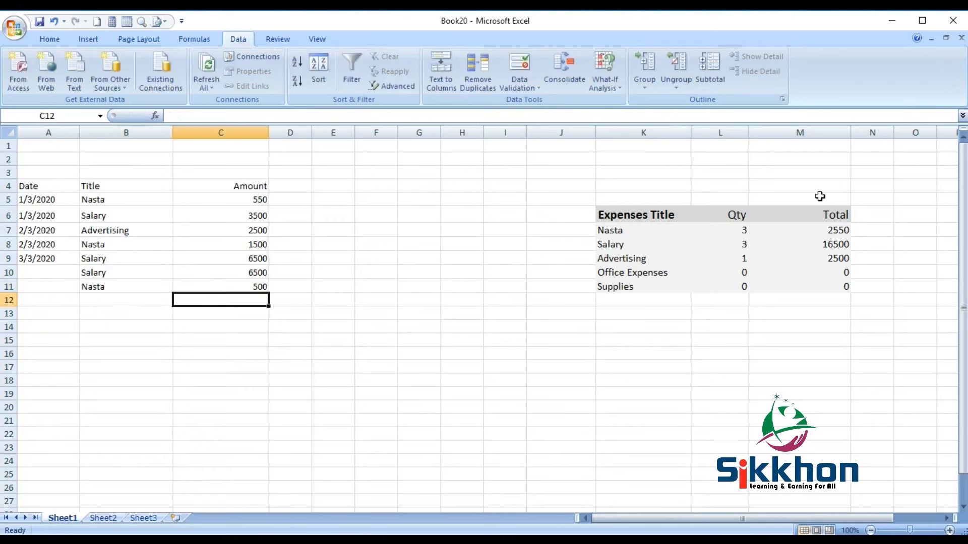
click(841, 234)
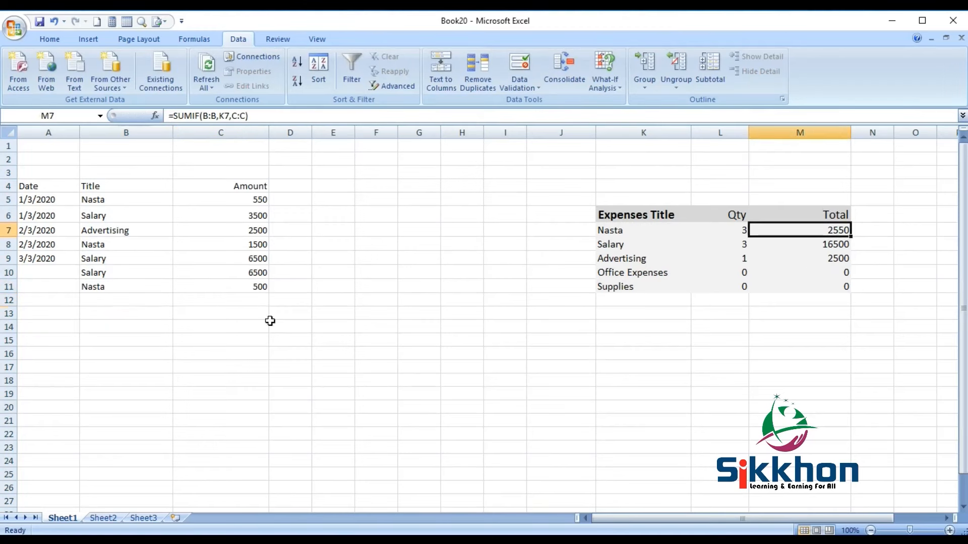
Step: Check empty cells further down the Title and Amount columns to see which ones offer the title dropdown
click(101, 302)
click(119, 337)
click(123, 382)
click(123, 405)
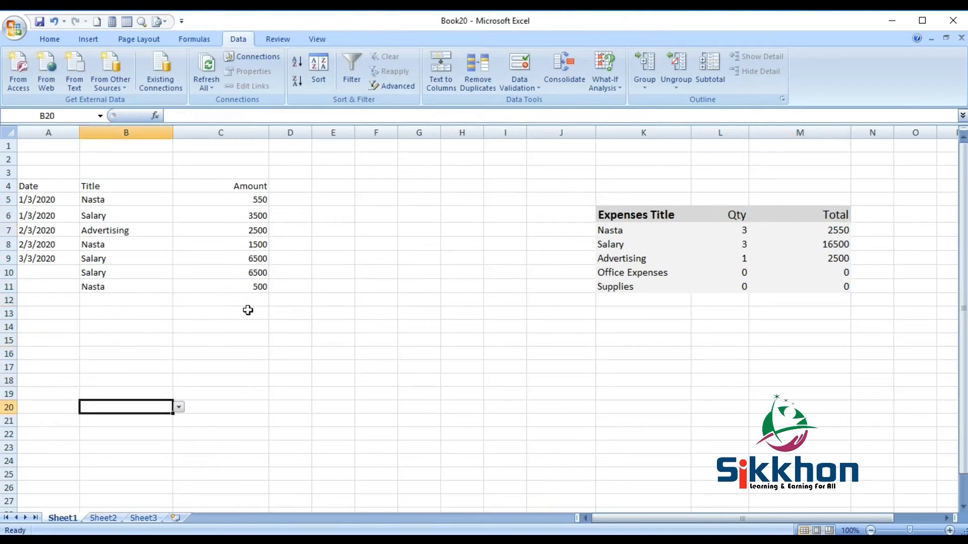
click(249, 309)
click(243, 356)
click(239, 421)
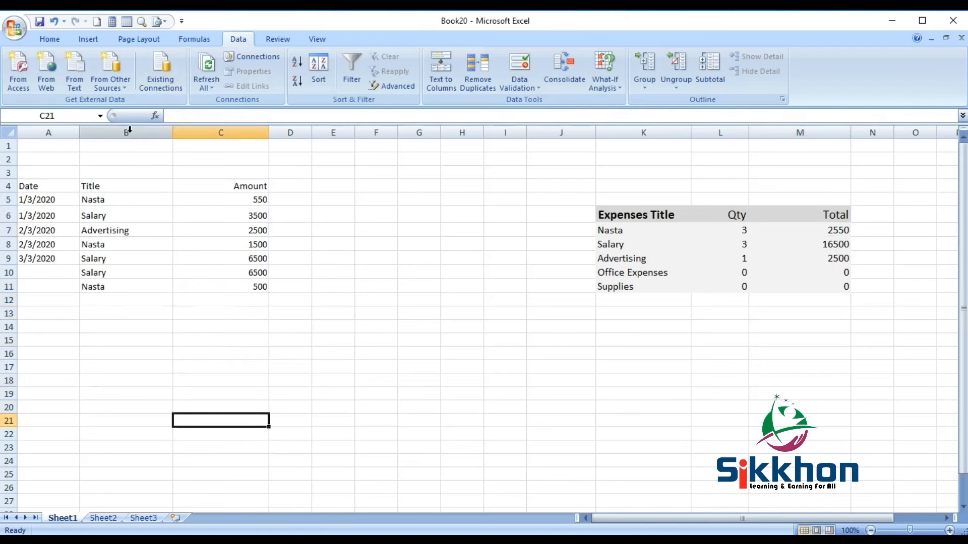
click(110, 317)
click(116, 340)
click(110, 383)
click(108, 423)
Step: Add a 6800 expense in row 13, choosing Office Expenses from the title list in B13
click(124, 315)
click(179, 313)
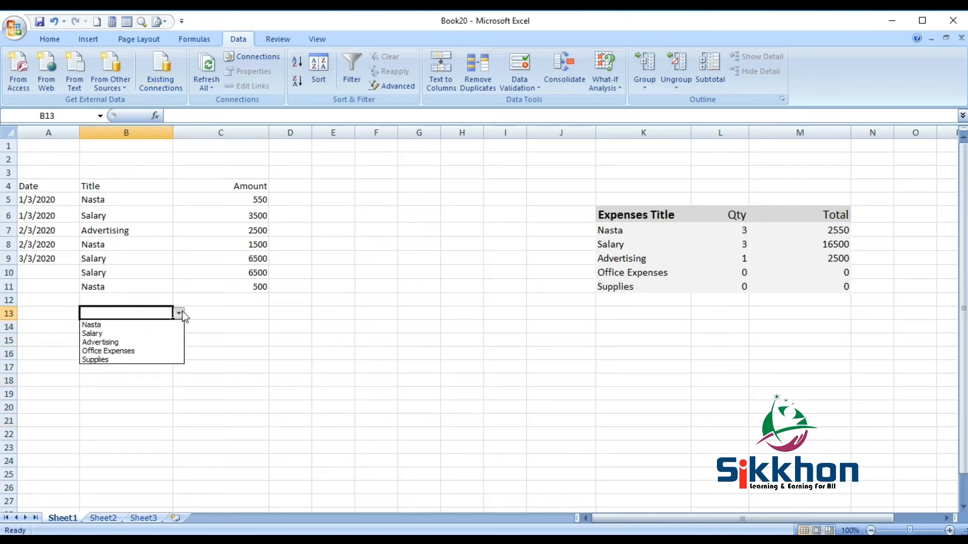
click(141, 351)
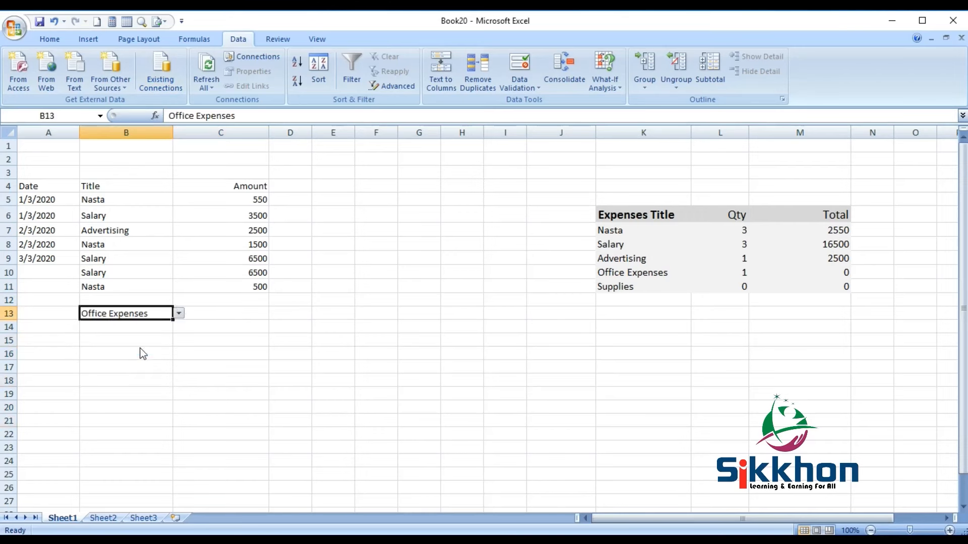
click(224, 315)
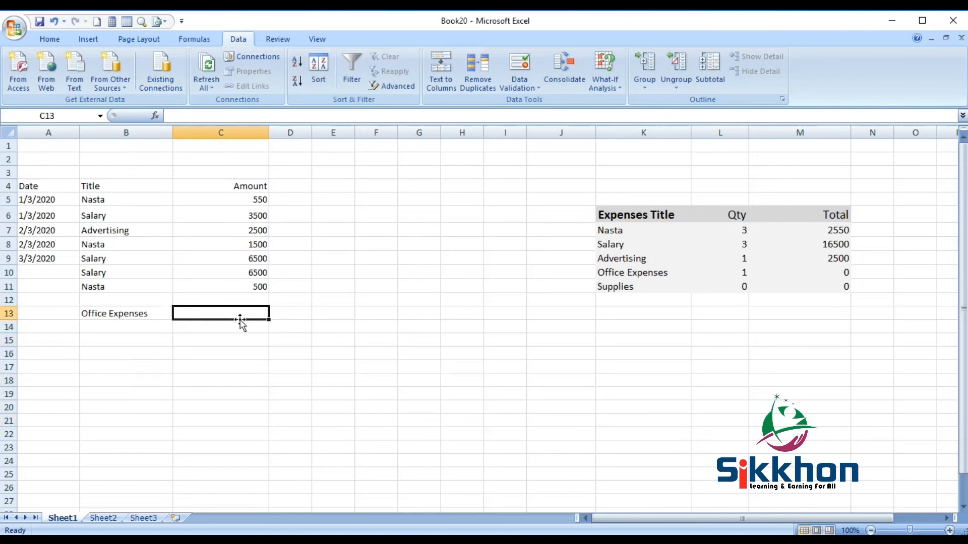
text(6800)
key(Return)
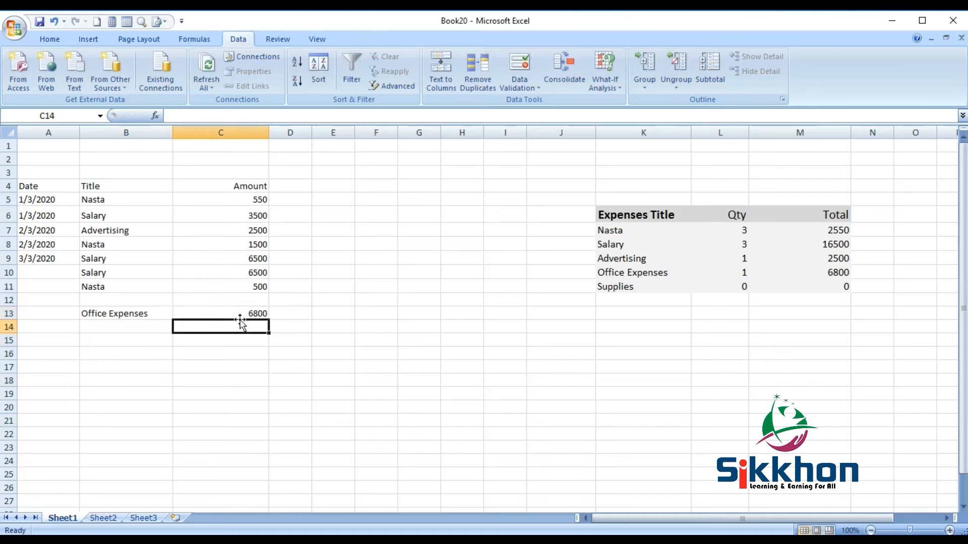